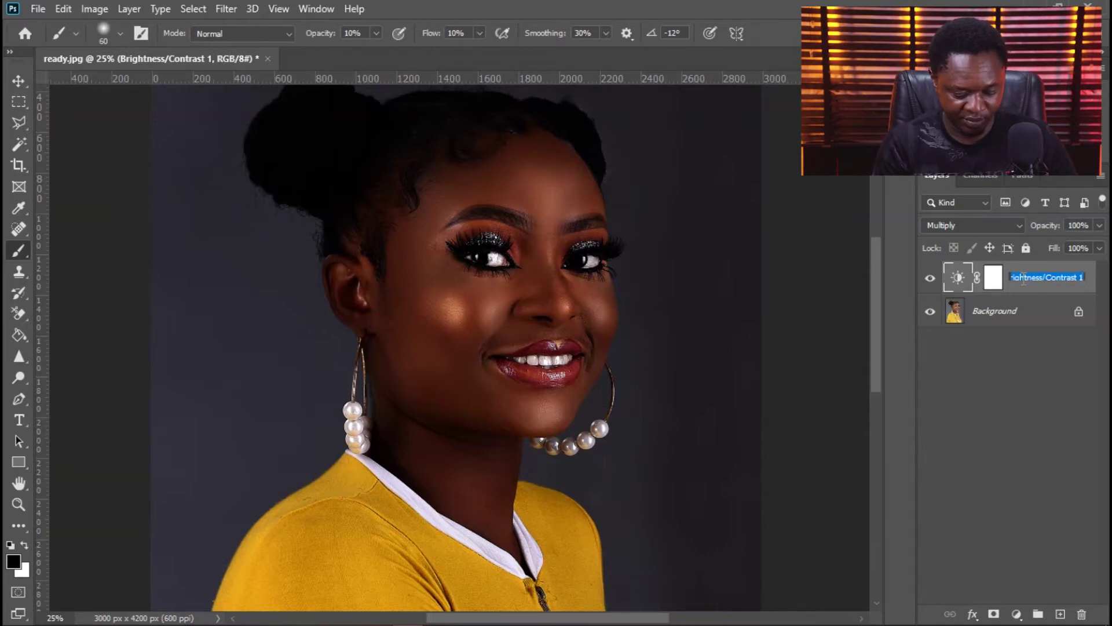
- Rename the Multiply adjustment layer as burn and invert its layer mask to black
text(B)
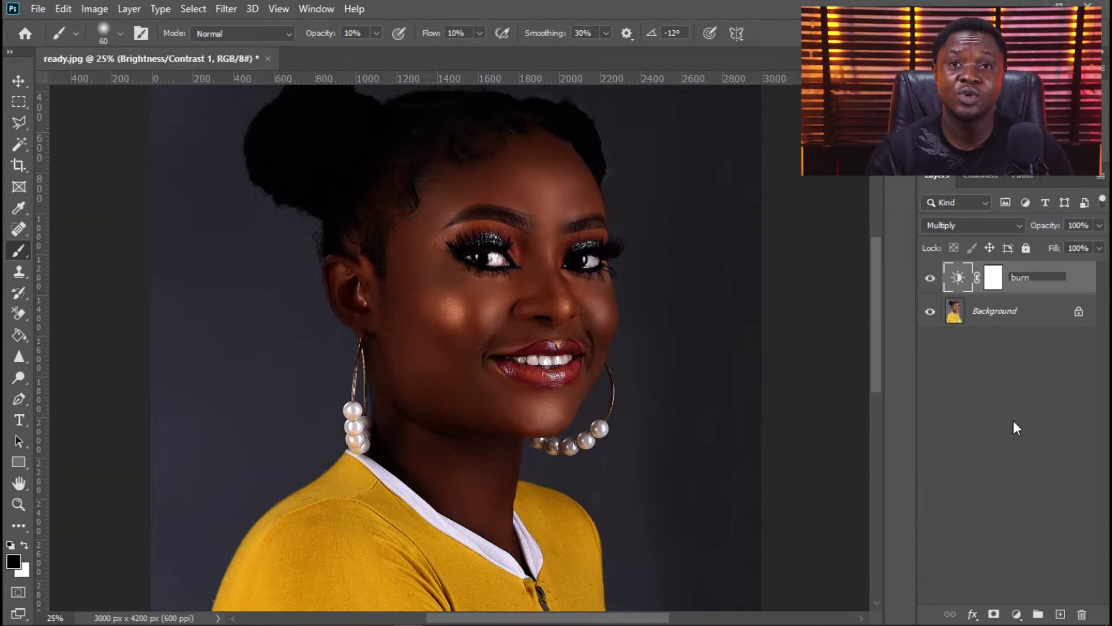
click(991, 283)
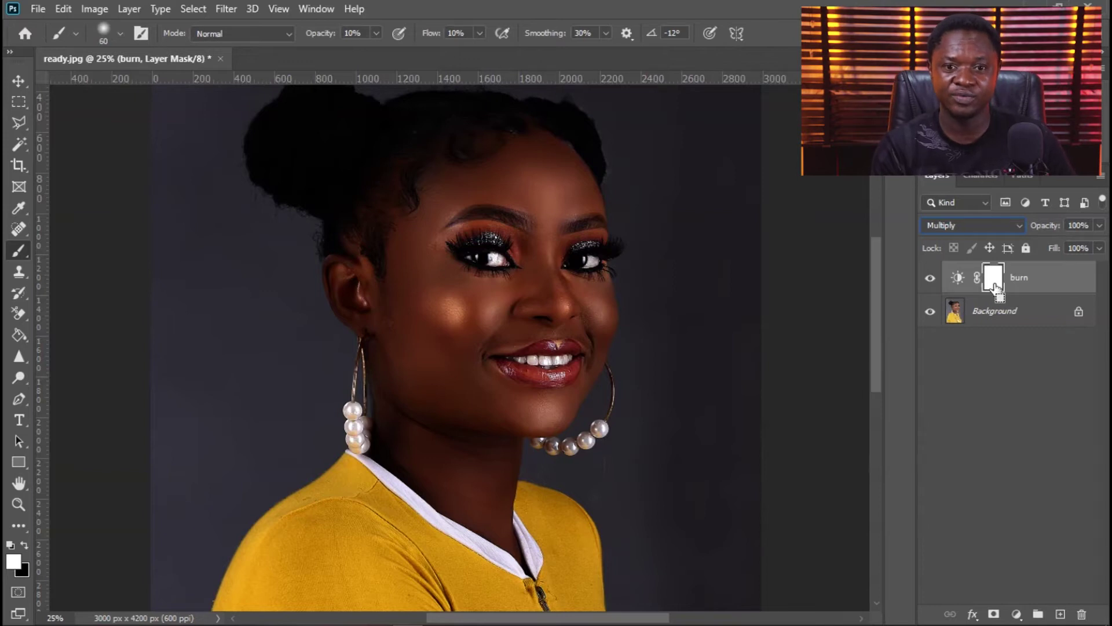
key(ctrl+i)
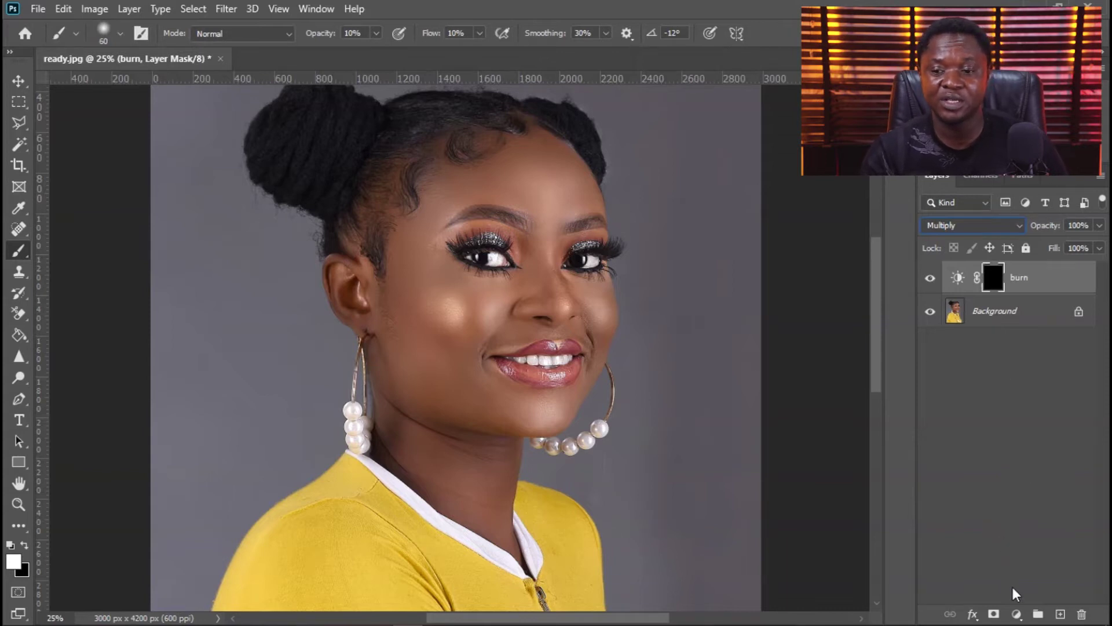
- Add a second Brightness/Contrast adjustment layer above burn, leaving its brightness and contrast at 0 and its mask white
click(1017, 614)
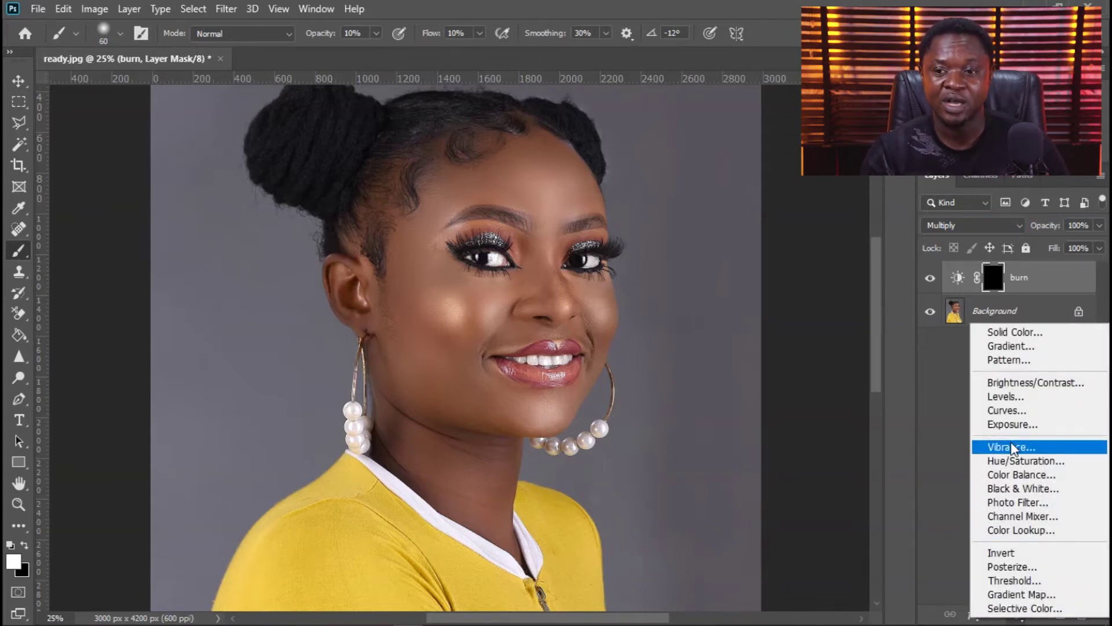
click(1008, 384)
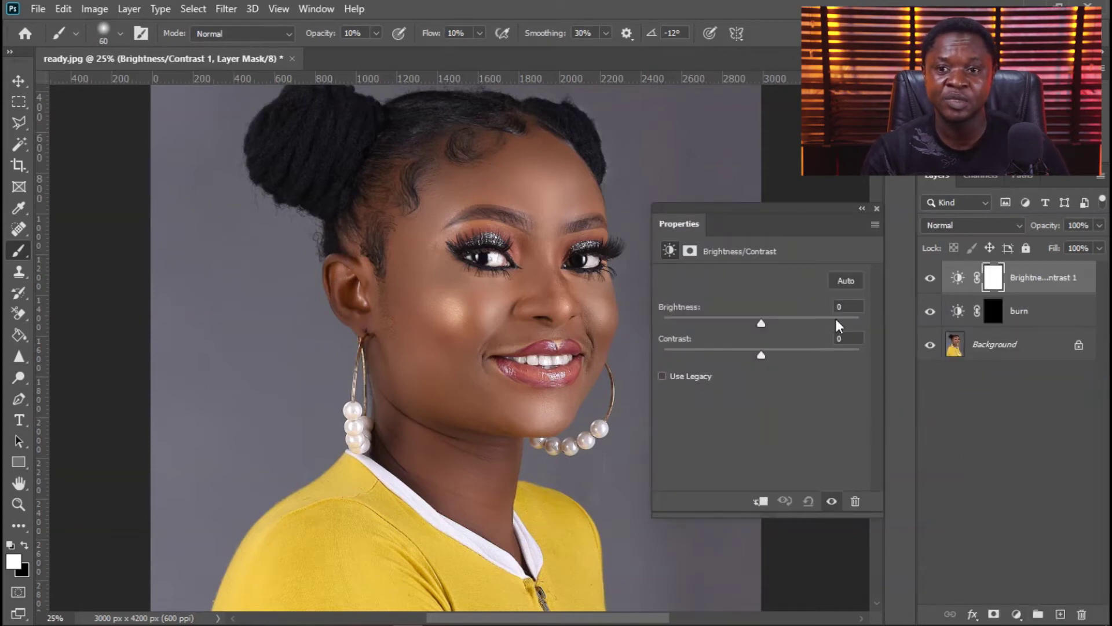
click(877, 209)
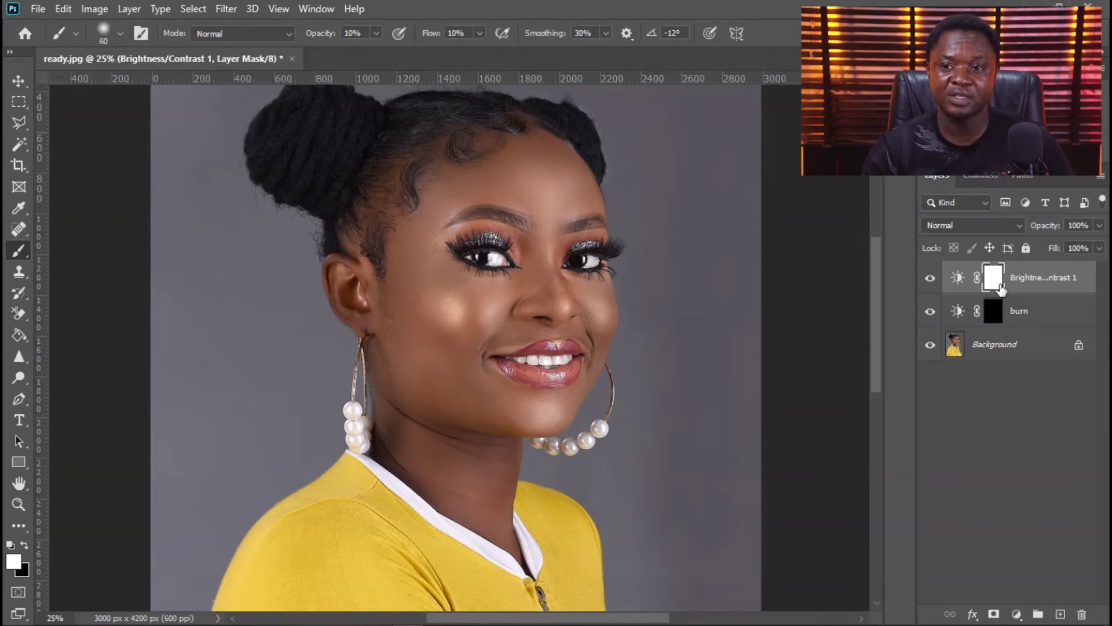
key(ctrl+i)
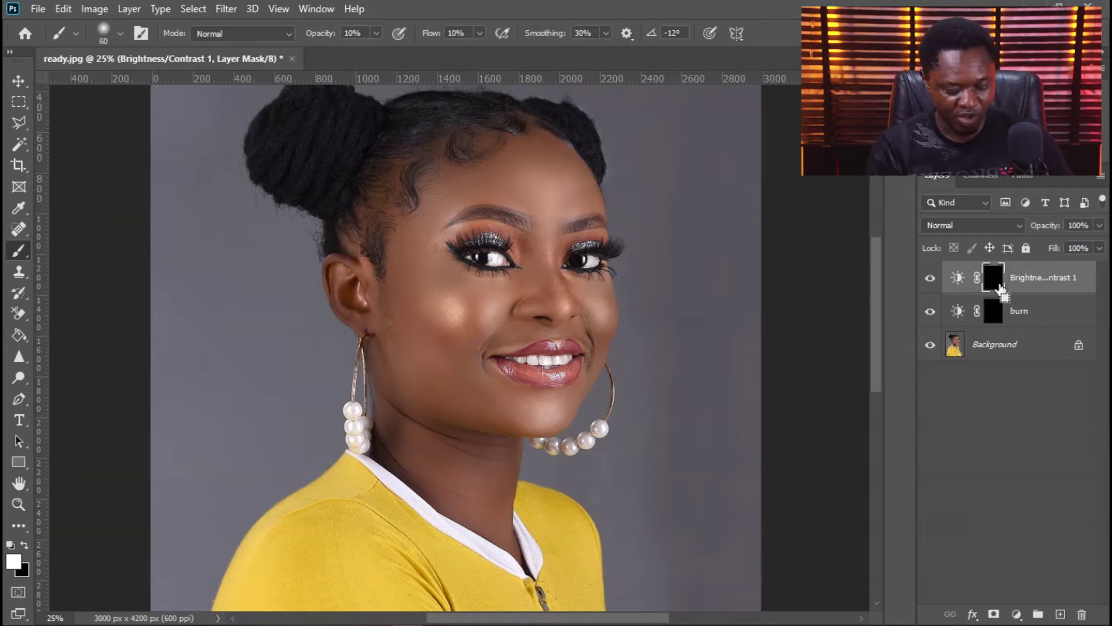
key(ctrl+i)
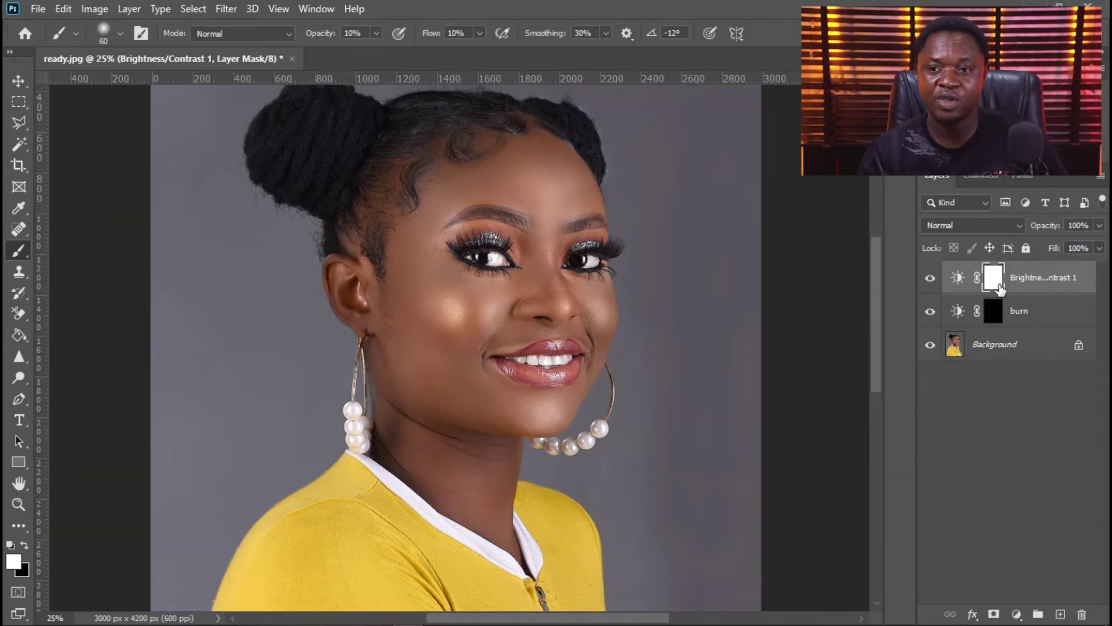
- Set the new adjustment layer's blend mode to Screen and invert its mask to black
click(972, 225)
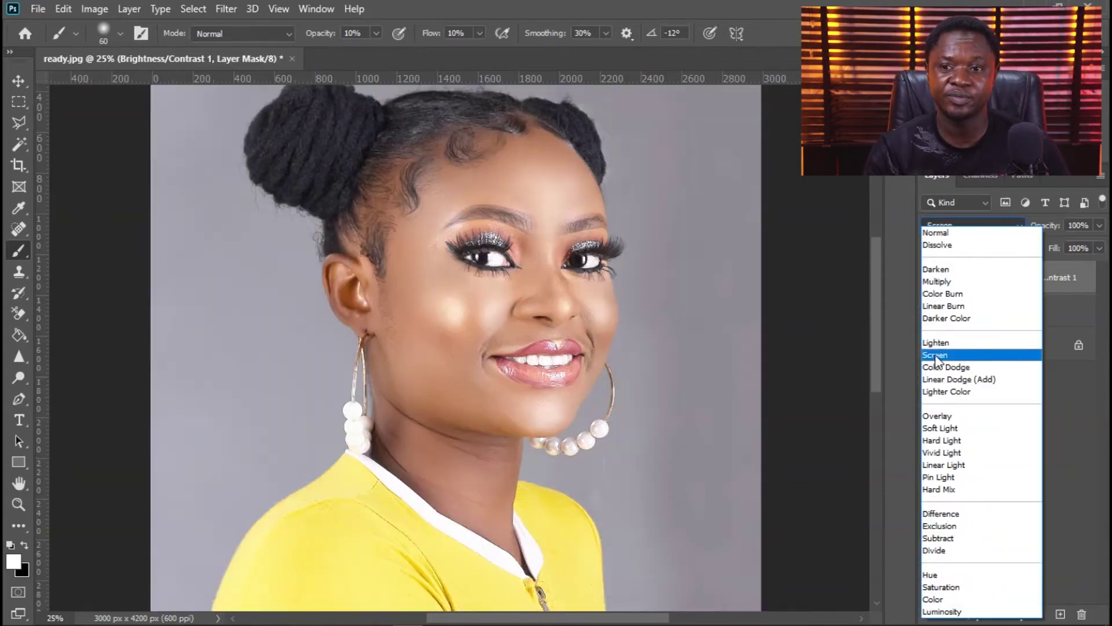
click(938, 355)
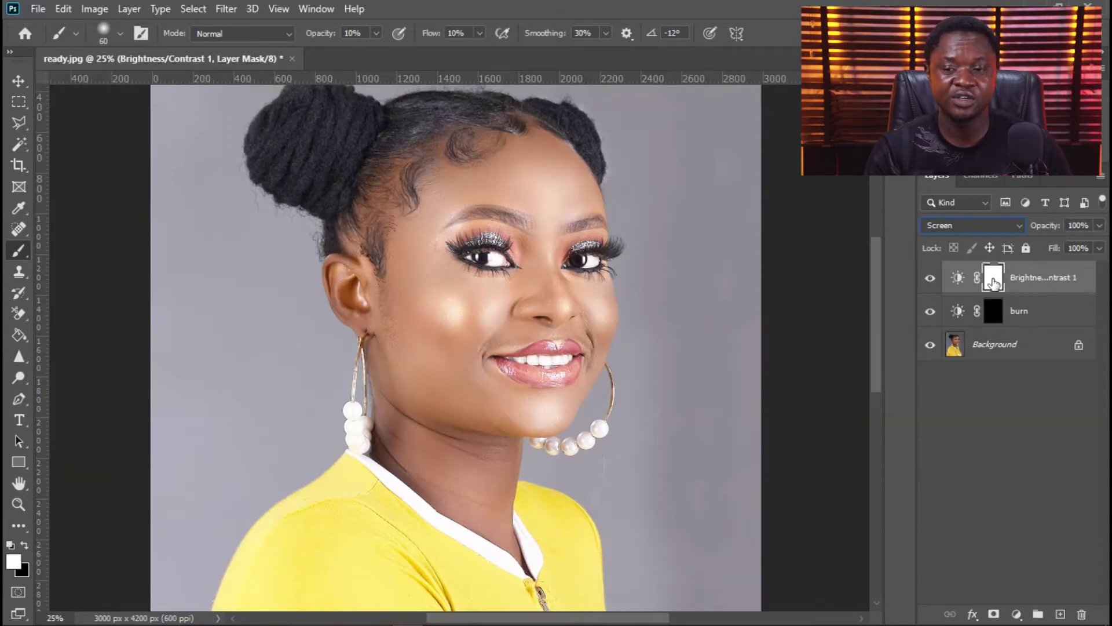
drag(994, 282, 994, 284)
key(ctrl+i)
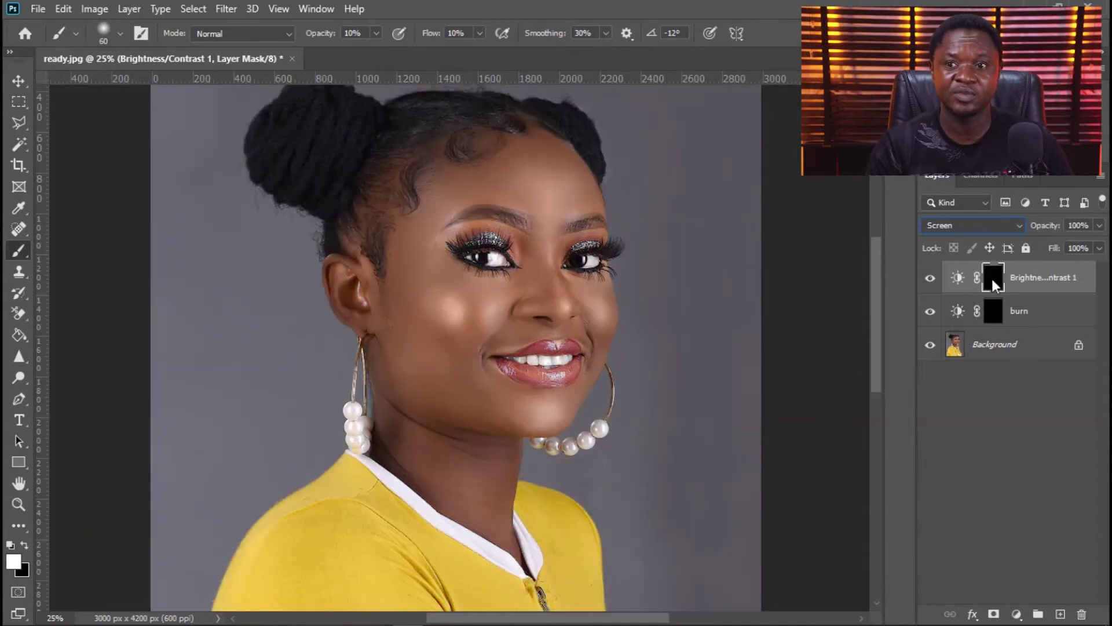
- Rename the Screen adjustment layer as dodge
double_click(1022, 280)
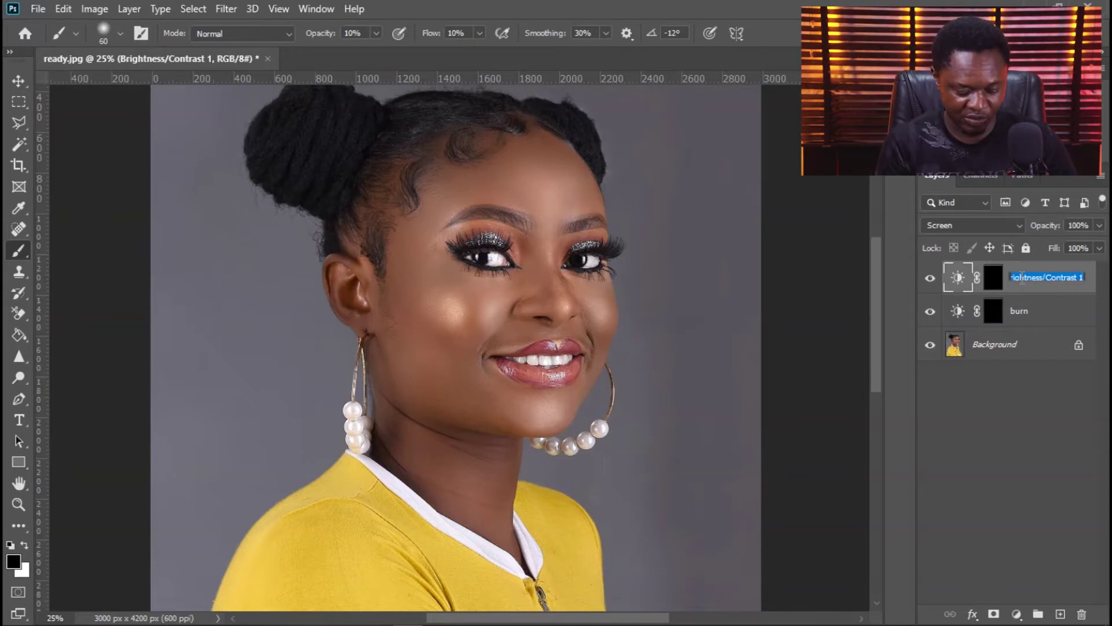
text(dodge)
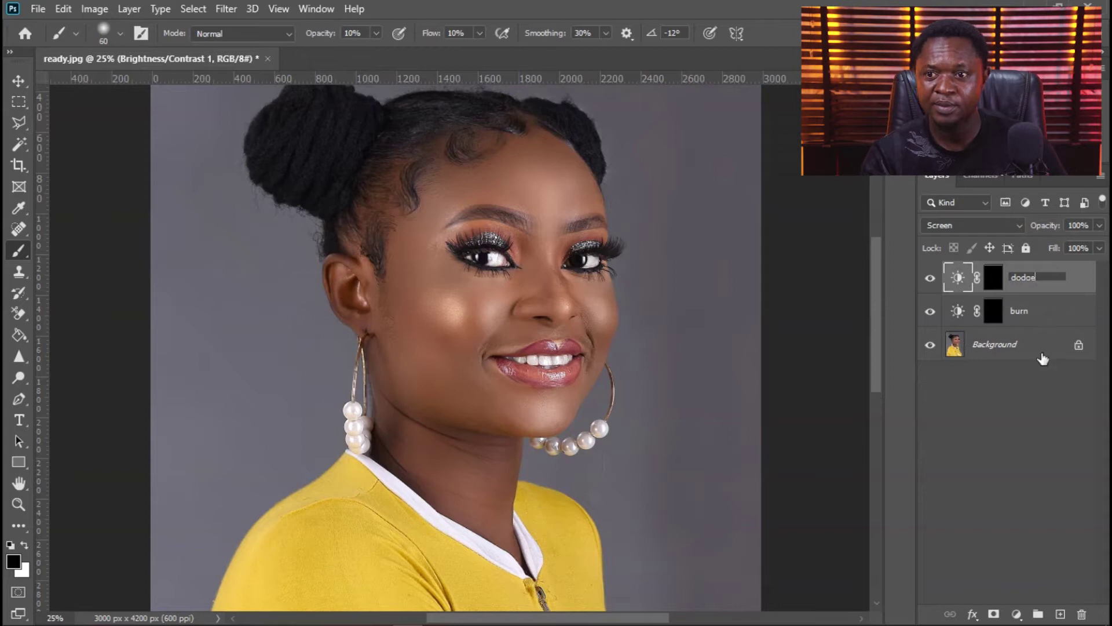
key(Return)
- Group the dodge and burn layers and name the group "dodge & burn"
shift+click(1040, 316)
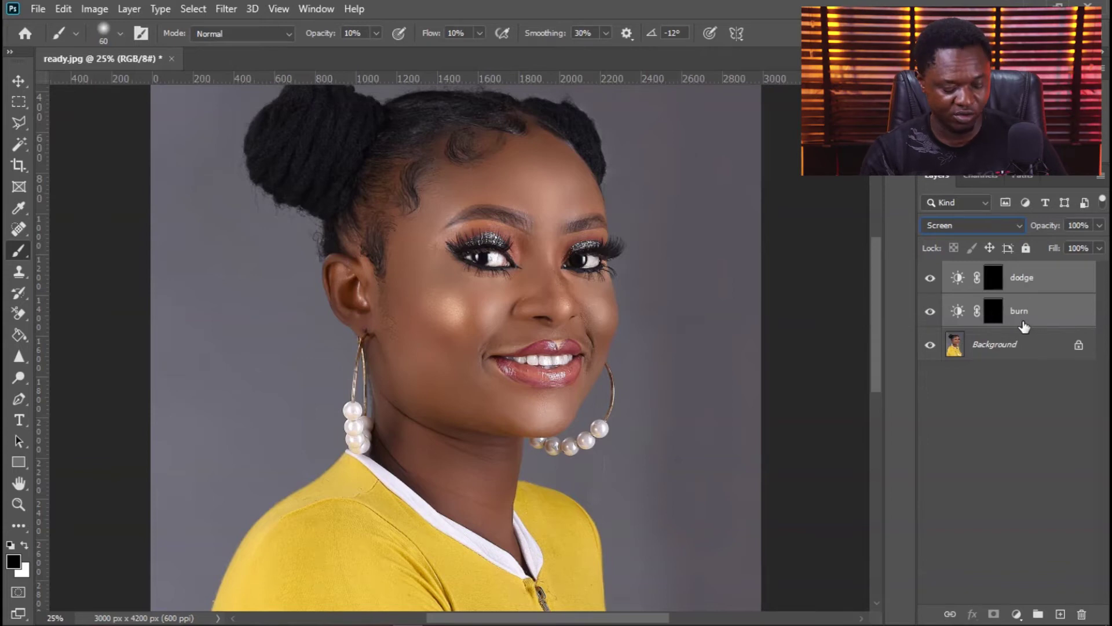
key(ctrl+g)
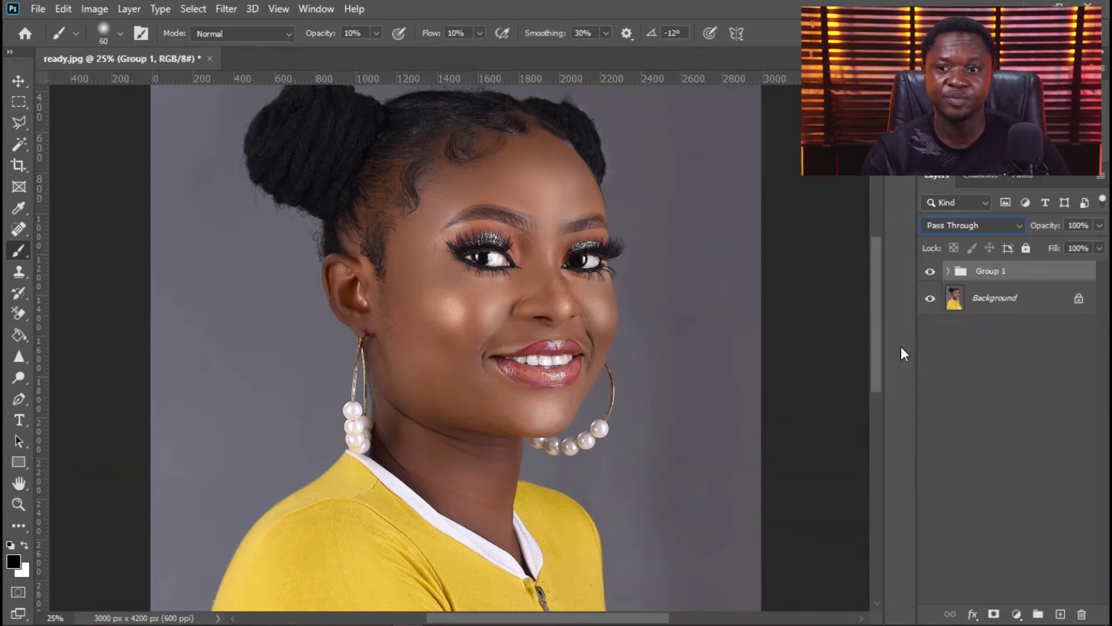
click(947, 272)
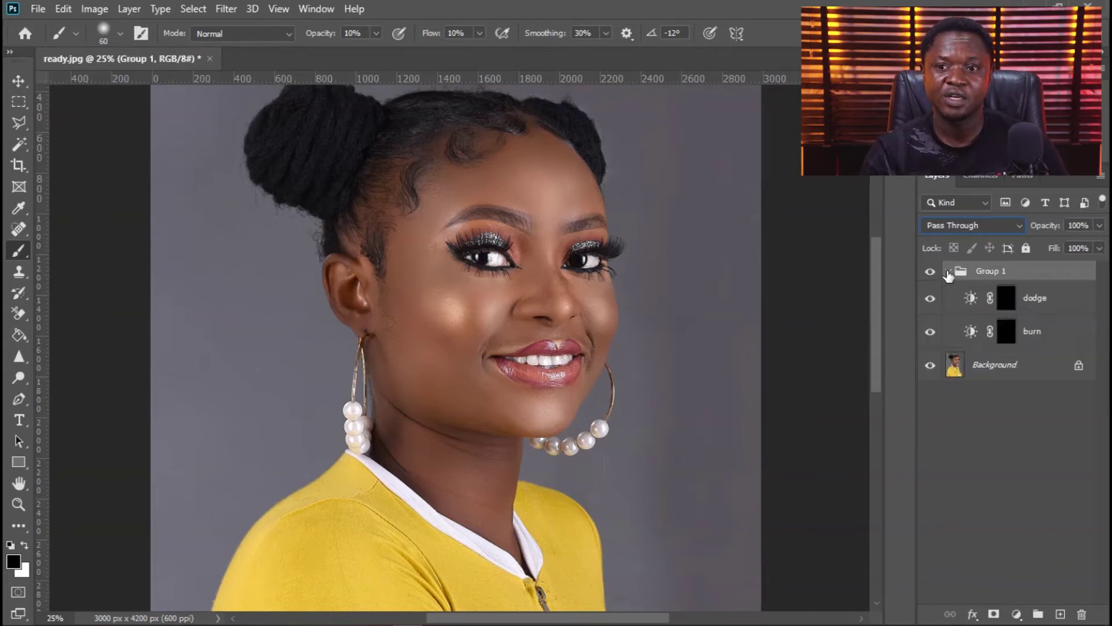
double_click(985, 272)
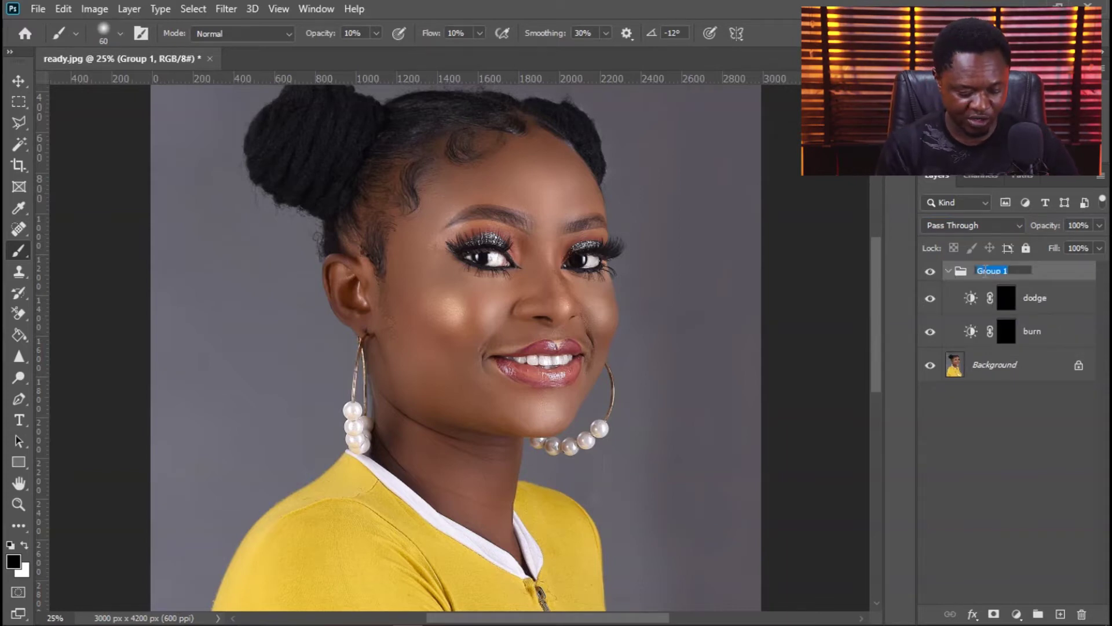
text(dodge & burn)
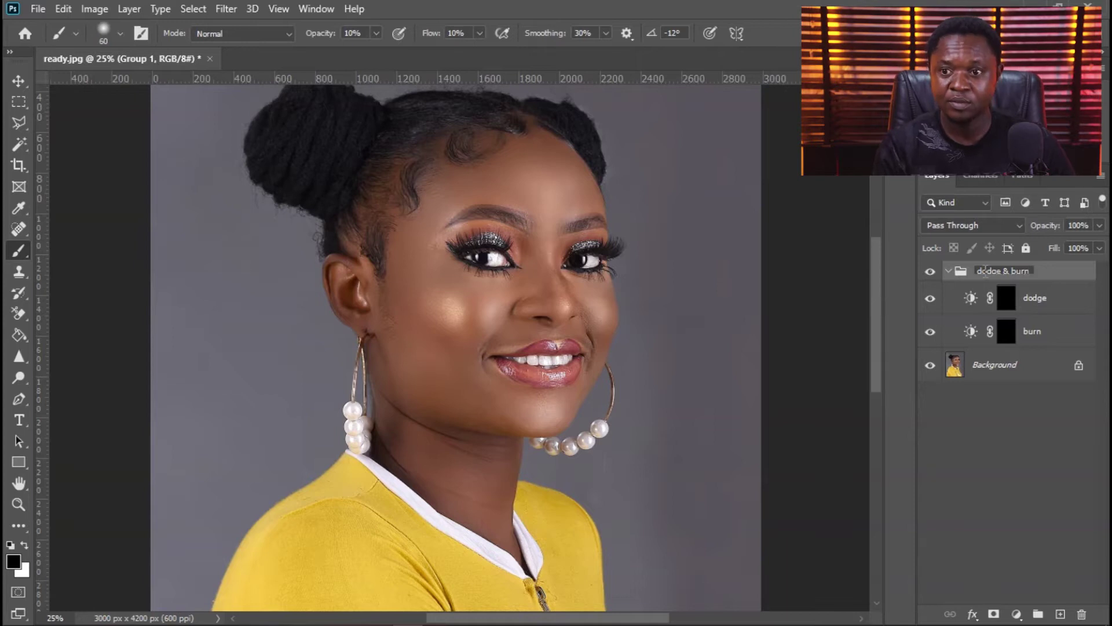
key(Return)
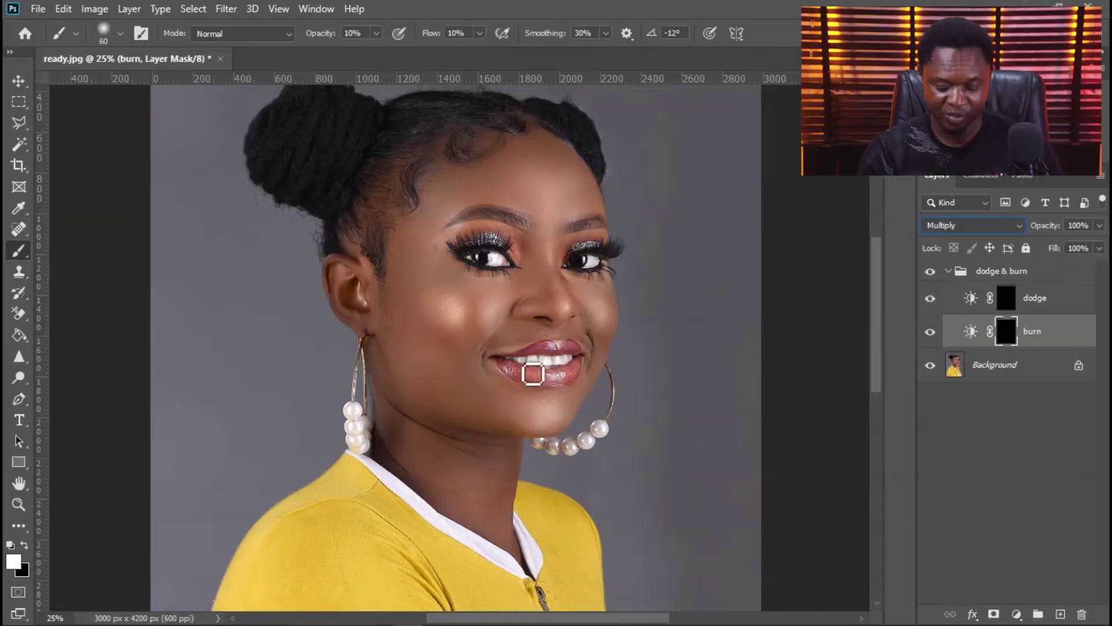
- Darken the forehead shadows by painting white on the burn mask with a soft 100 to 175 px brush at 10% opacity and 10% flow
scroll(504, 378, up, 3)
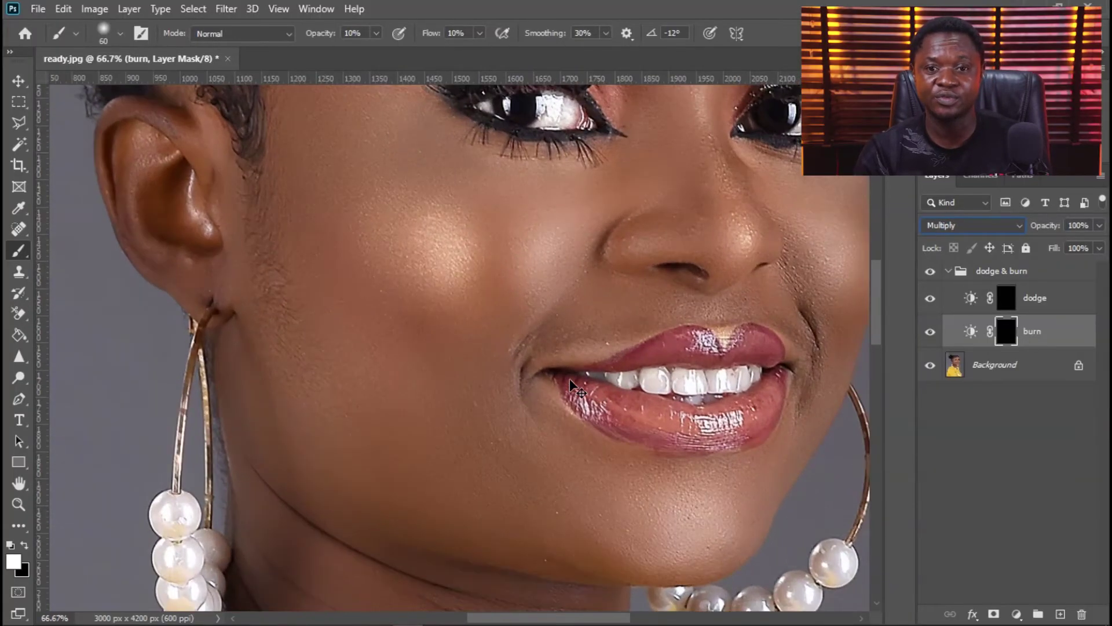
drag(568, 377, 527, 507)
mouse_move(544, 301)
mouse_down()
mouse_move(544, 353)
mouse_move(507, 464)
mouse_up()
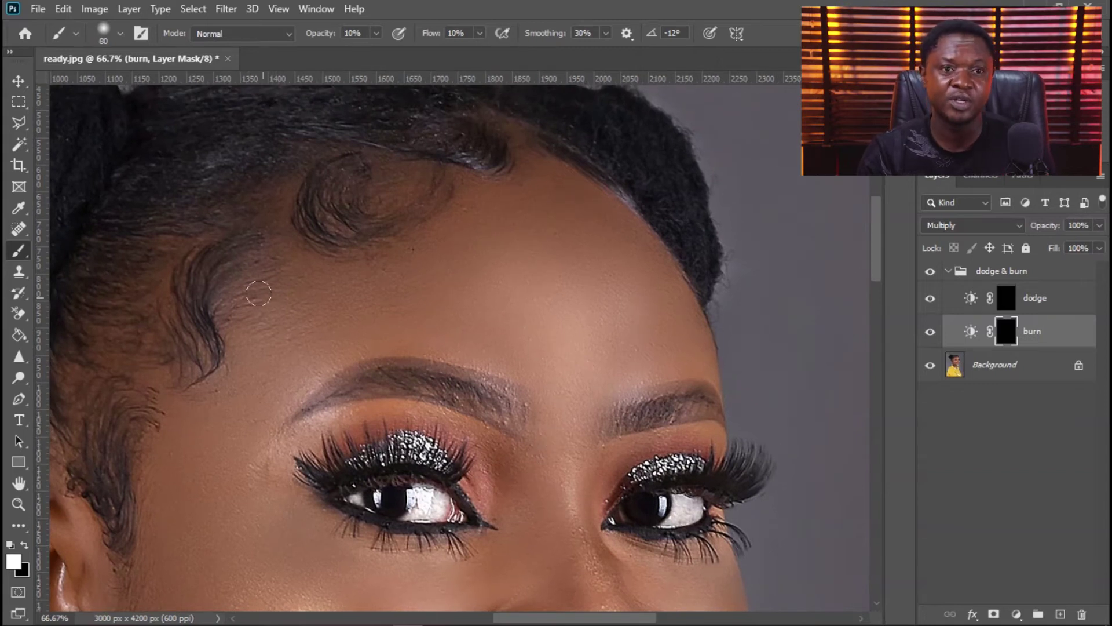
click(376, 33)
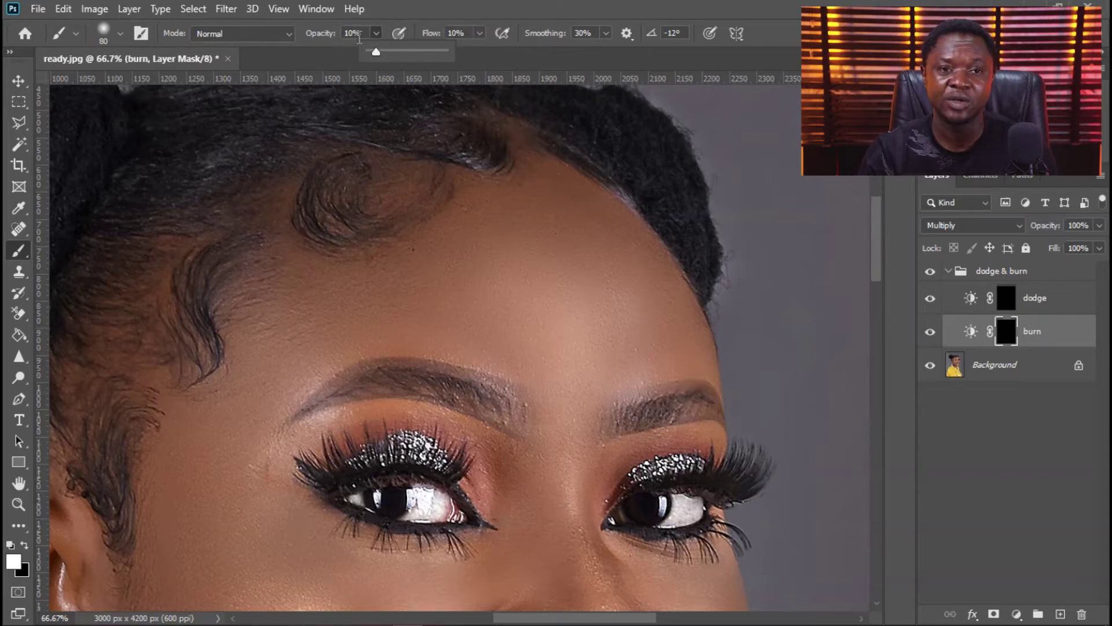
click(361, 32)
click(456, 32)
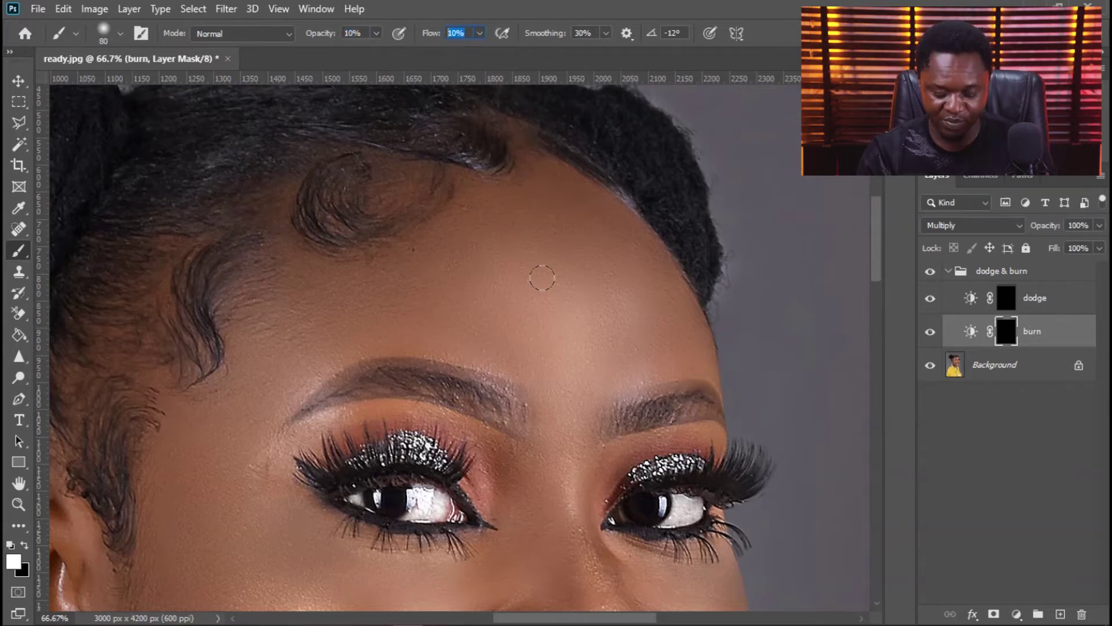
key(bracketright)
key(bracketright)
key(bracketright)
key(bracketright)
key(bracketright)
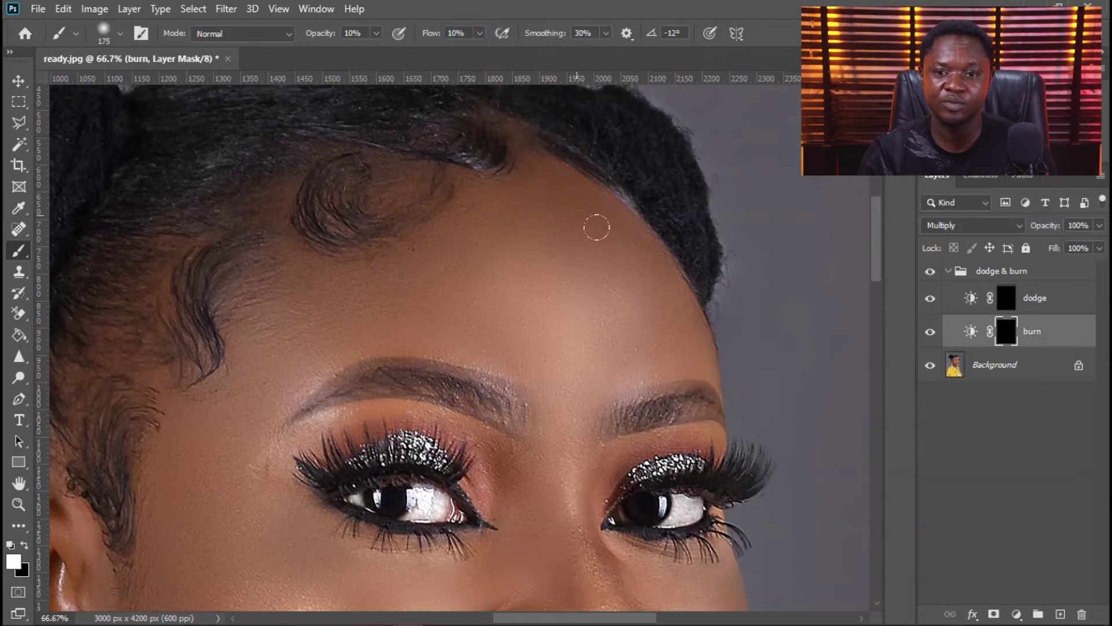
key(bracketleft)
key(bracketleft)
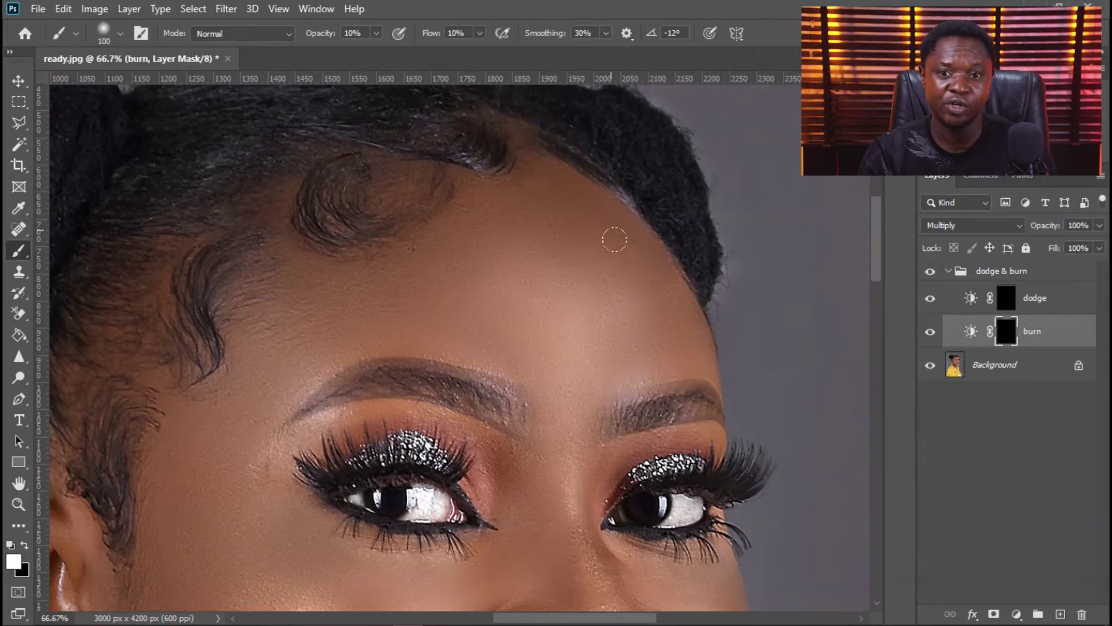
key(bracketright)
key(bracketright)
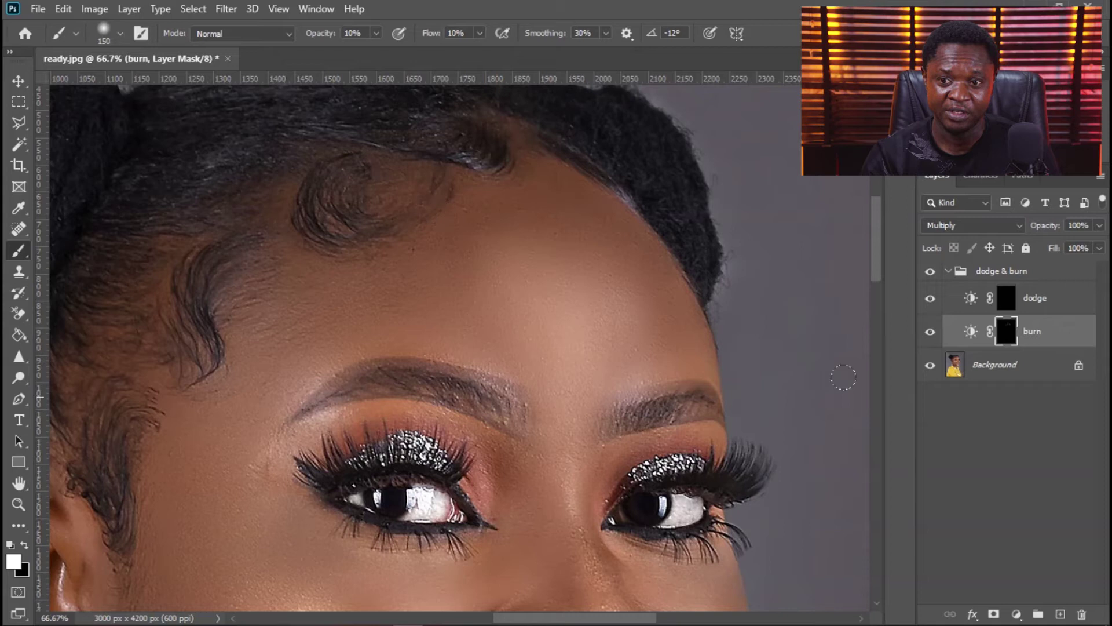
- Toggle the burn layer's visibility to compare the forehead before and after the shading
click(930, 333)
click(929, 333)
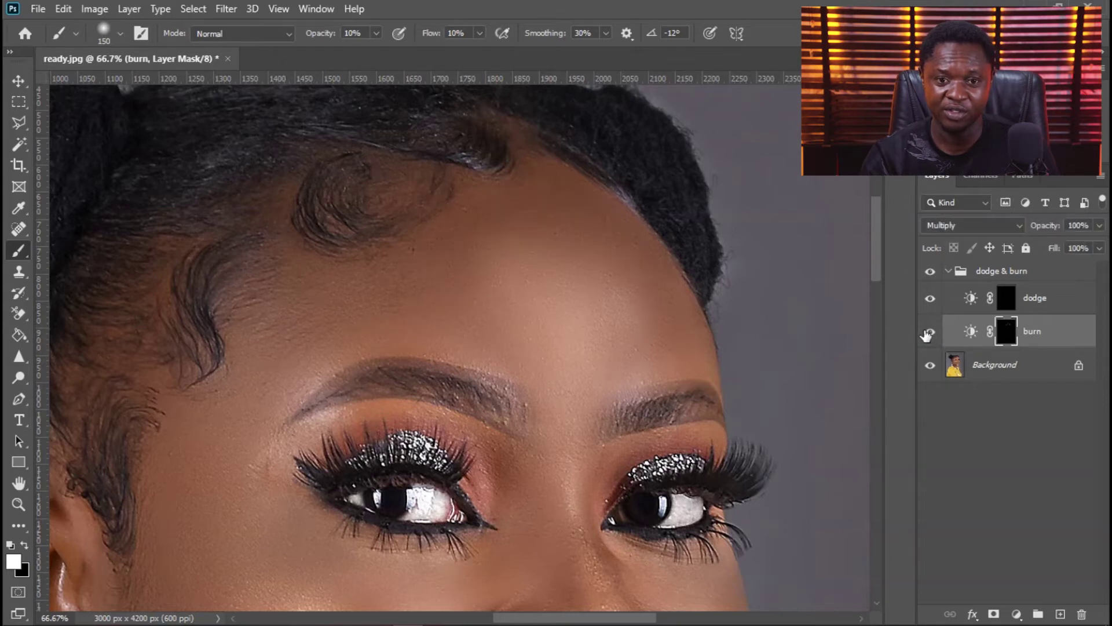
click(929, 334)
click(930, 333)
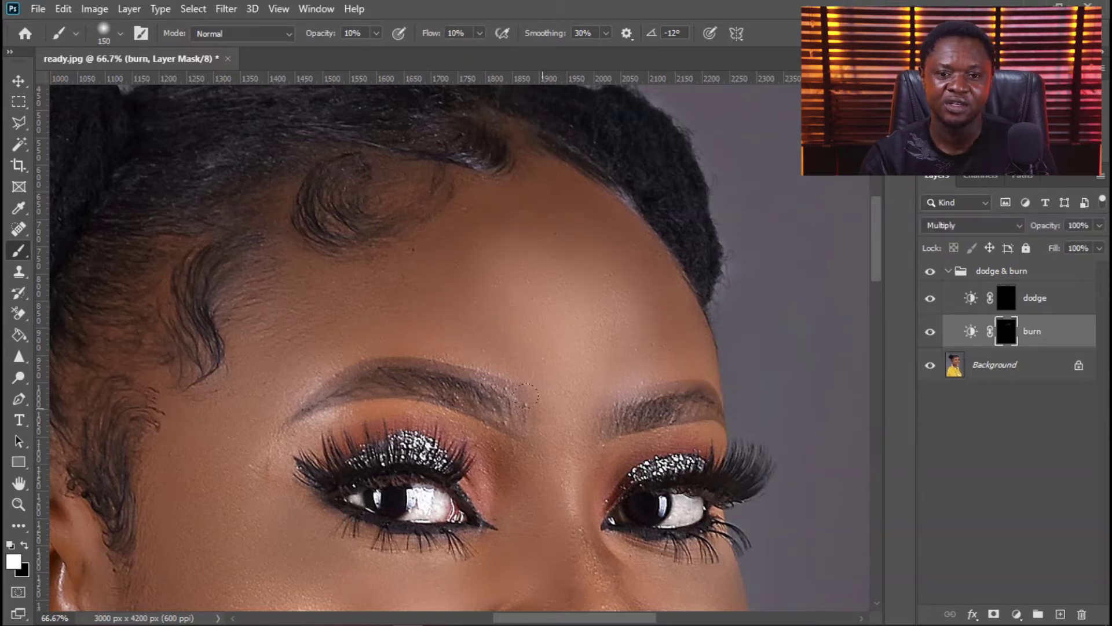
- Deepen the shadows around the nose on the burn mask, reducing the white brush from 80 to 45 px for finer areas
scroll(486, 324, down, 5)
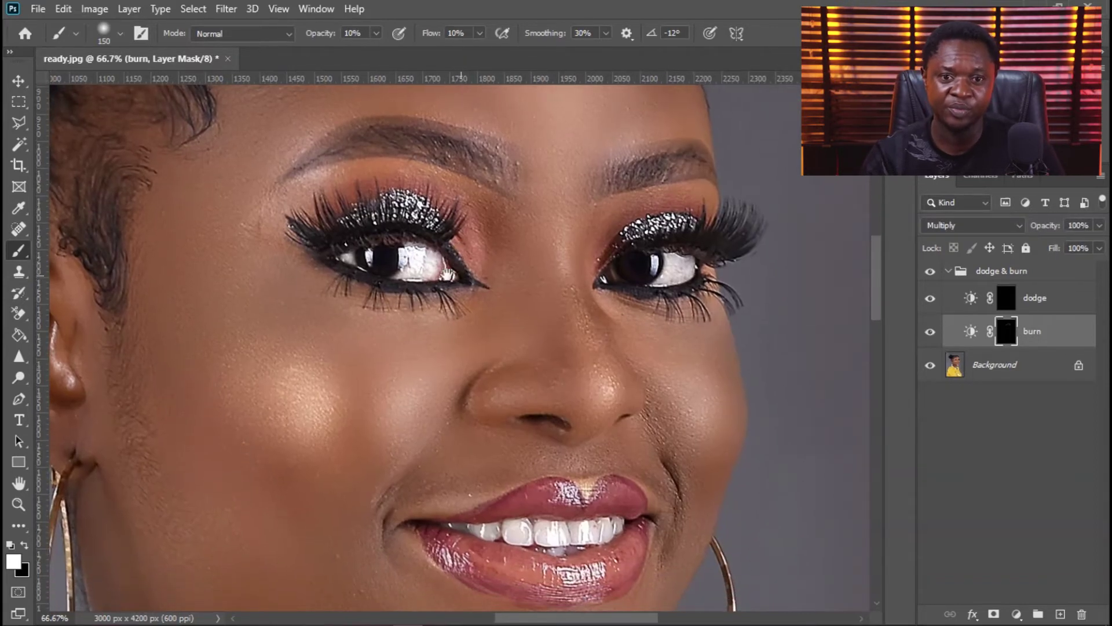
key(bracketleft)
key(bracketleft)
key(bracketleft)
key(bracketleft)
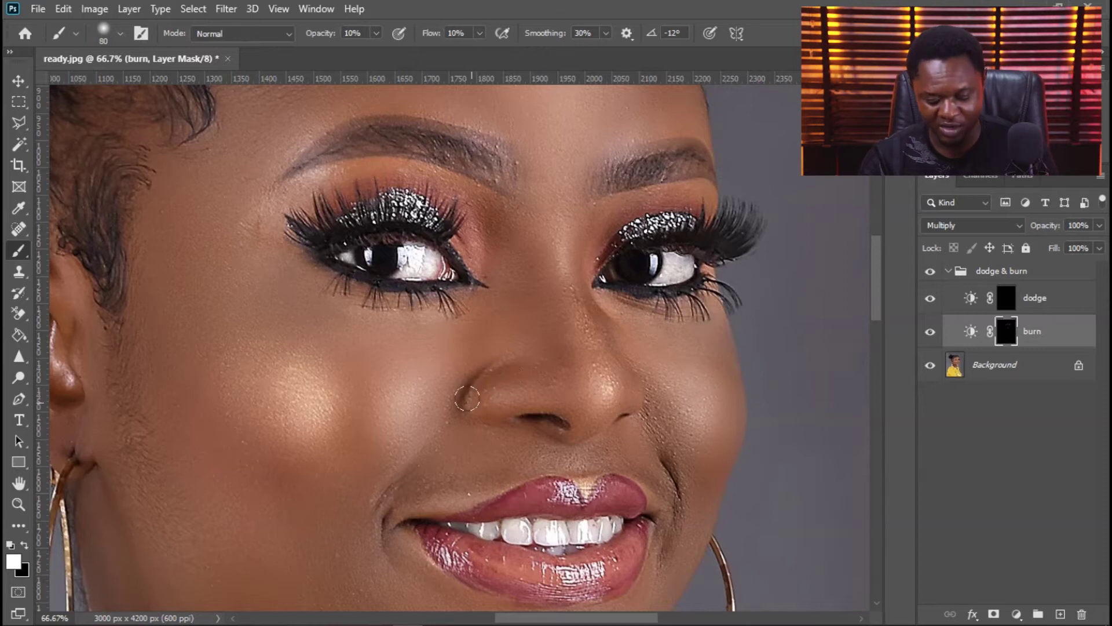
key(bracketleft)
scroll(467, 398, up, 1)
key(bracketleft)
key(bracketleft)
key(bracketleft)
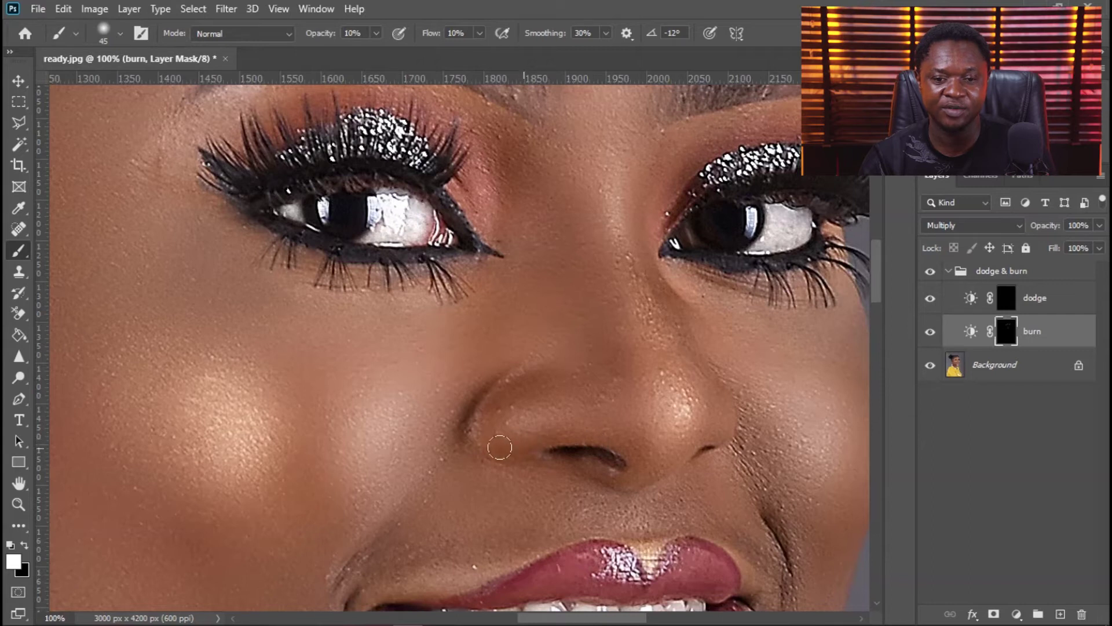
- Hide and show the burn layer to compare the nose shading before and after
click(931, 334)
click(931, 334)
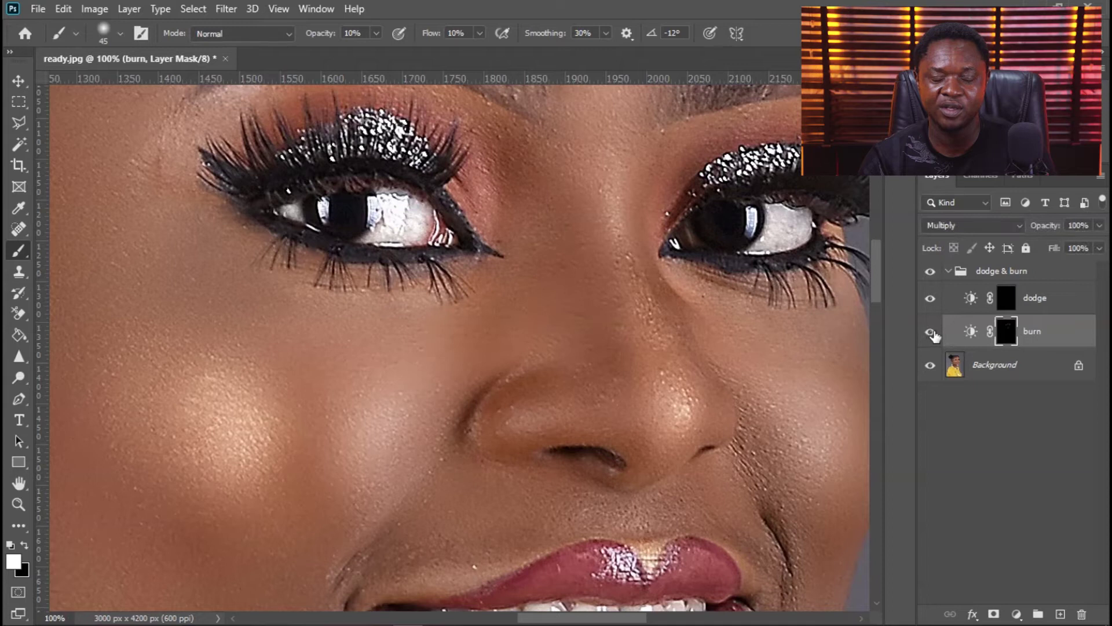
click(931, 334)
click(933, 334)
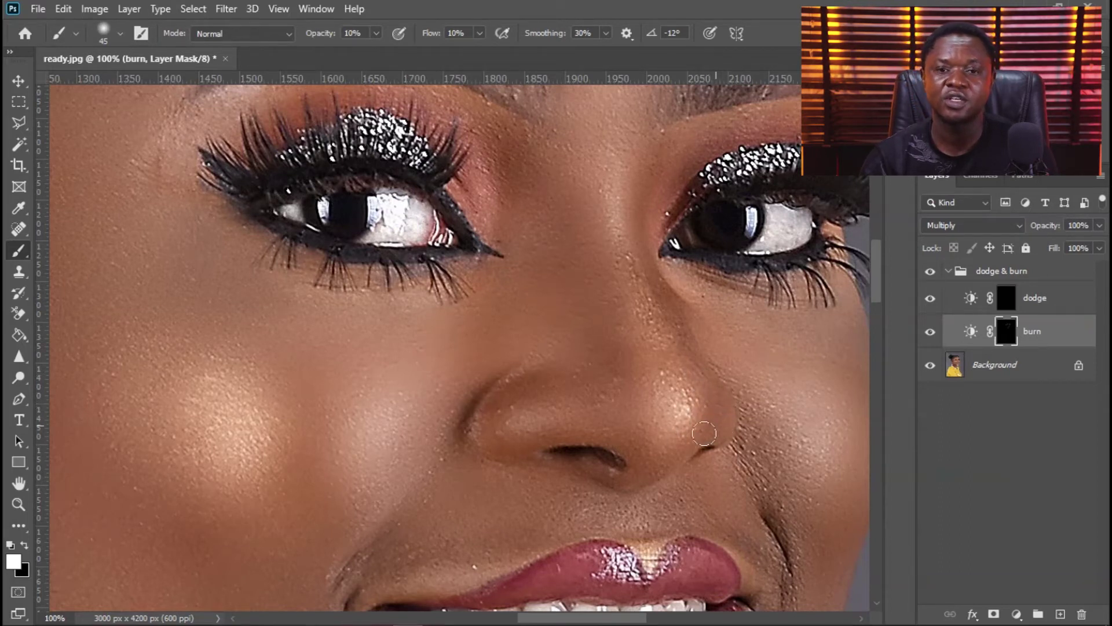
- Paint shadows on the burn mask around the cheek on the far side of the nose with a 70 to 90 px white brush
key(ctrl+minus)
key(bracketright)
key(bracketright)
key(bracketright)
key(bracketright)
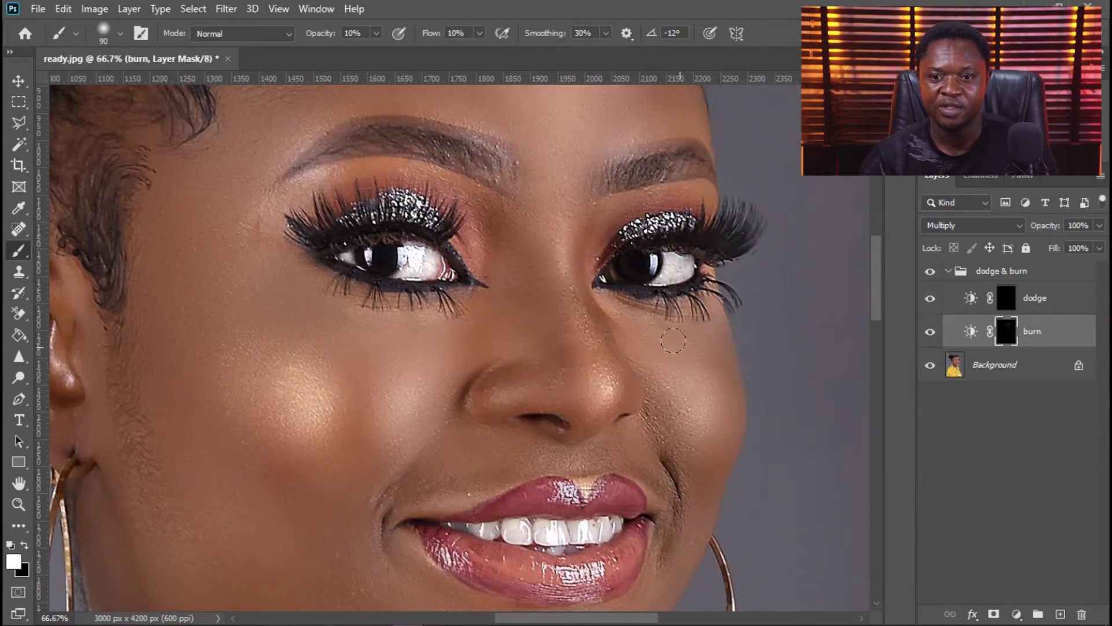
key(bracketleft)
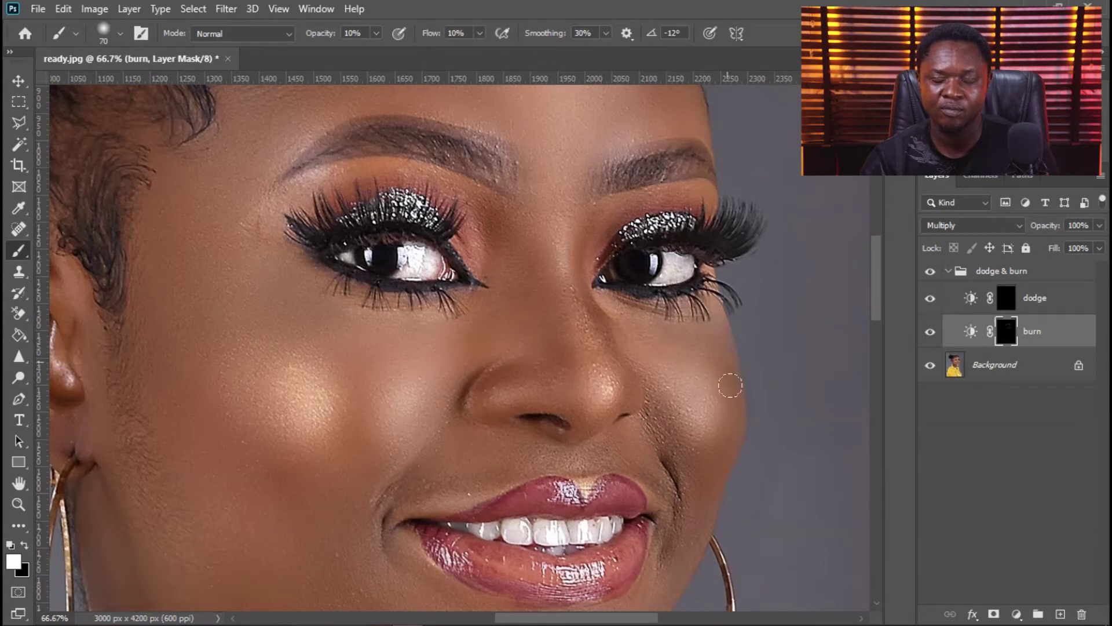
- Paint shadows on the burn mask around the far mouth corner and below the lower lip with an 80 px white brush
drag(670, 561, 681, 317)
key(bracketright)
key(bracketright)
key(bracketright)
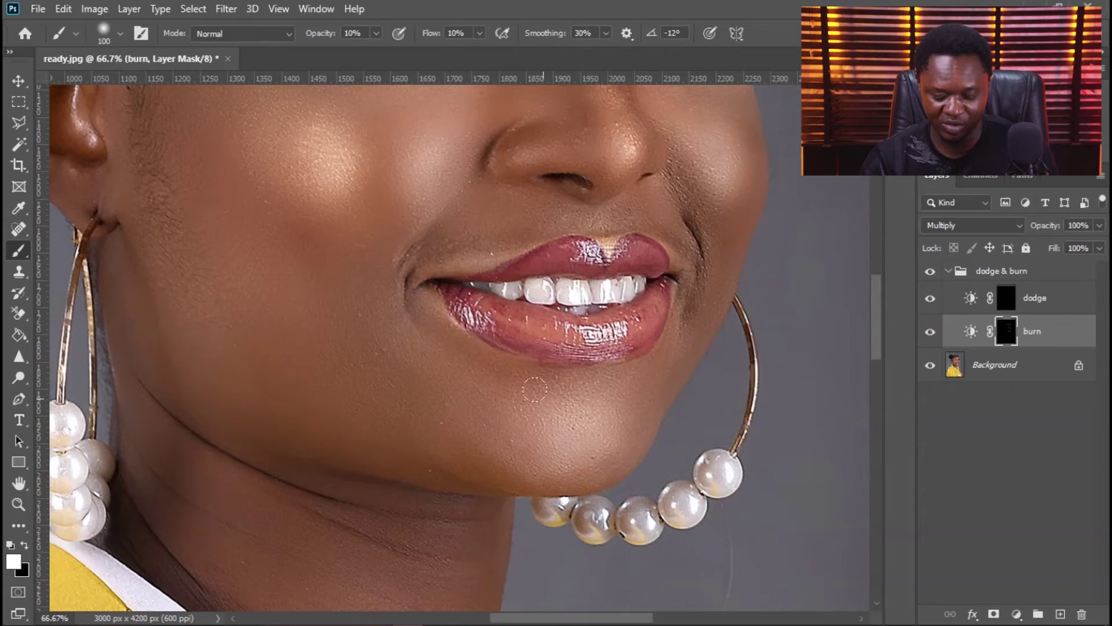
key([)
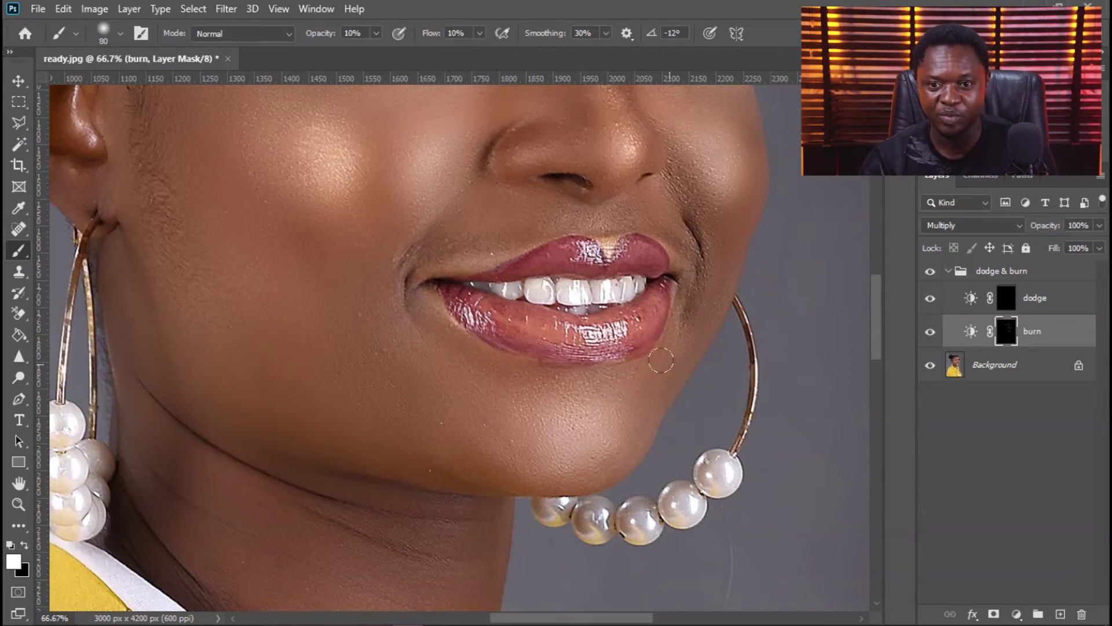
mouse_move(682, 305)
mouse_down()
mouse_move(680, 329)
mouse_move(639, 375)
mouse_move(649, 363)
mouse_up()
drag(681, 326, 619, 383)
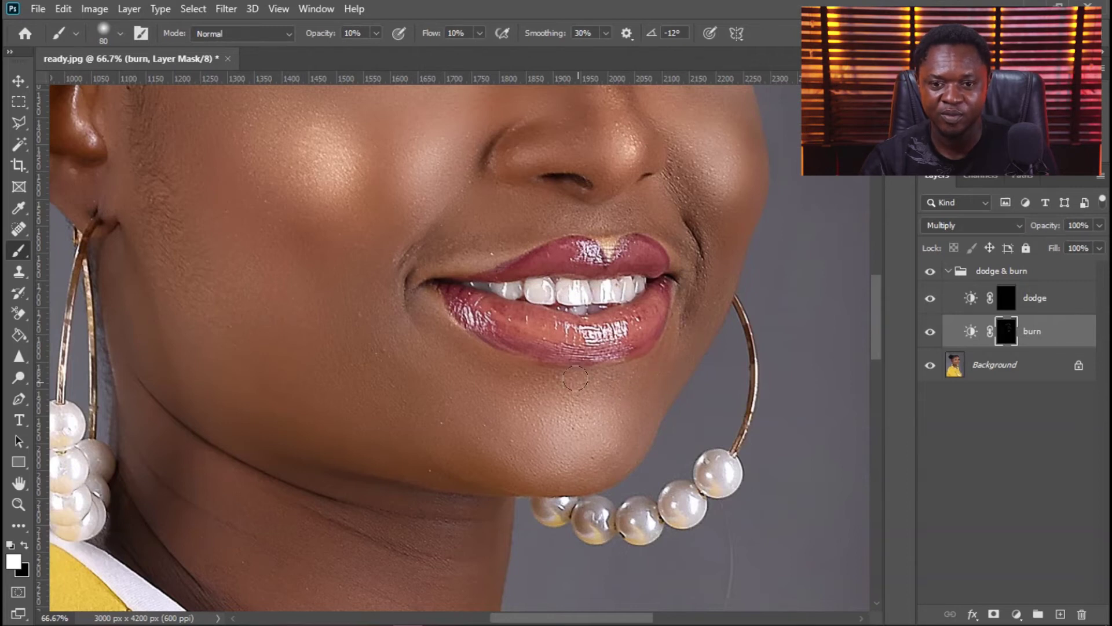
- Shade from the near mouth corner down and across the chin on the burn mask with a 100 px white brush
mouse_move(402, 304)
mouse_down()
mouse_move(639, 381)
mouse_move(676, 325)
mouse_move(659, 306)
mouse_move(684, 334)
mouse_move(575, 386)
mouse_move(580, 376)
mouse_move(511, 360)
mouse_move(420, 299)
mouse_move(487, 369)
mouse_move(583, 389)
mouse_move(477, 399)
mouse_move(482, 441)
mouse_move(473, 429)
mouse_move(522, 414)
mouse_move(477, 406)
mouse_move(478, 457)
mouse_up()
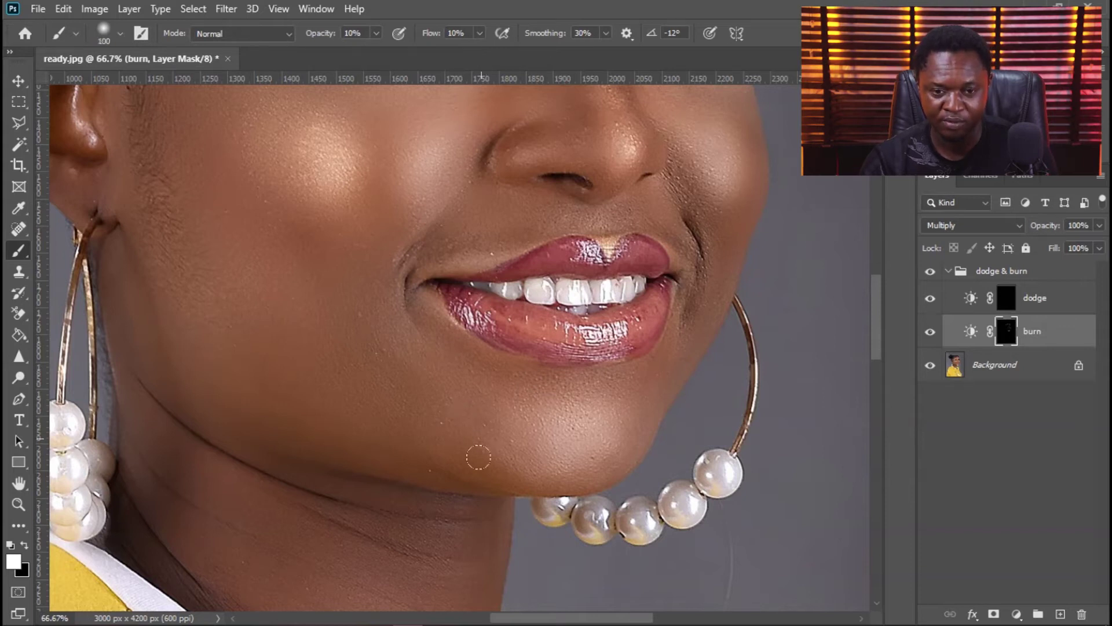
mouse_move(435, 360)
mouse_down()
mouse_move(415, 347)
mouse_move(460, 421)
mouse_up()
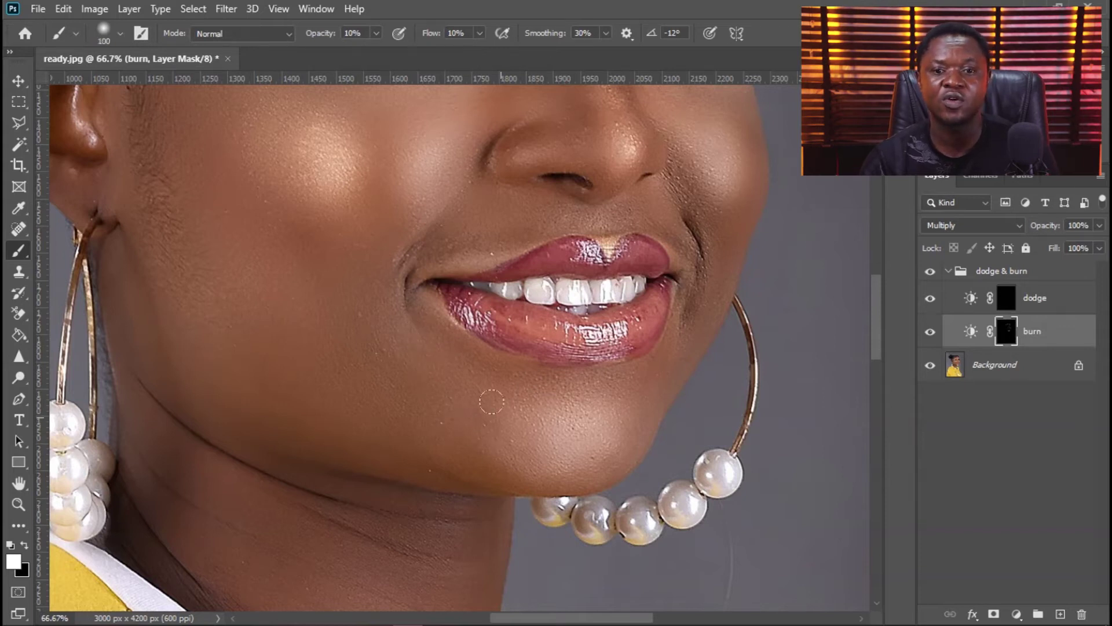
mouse_move(484, 430)
mouse_down()
mouse_move(512, 462)
mouse_move(646, 397)
mouse_move(611, 438)
mouse_up()
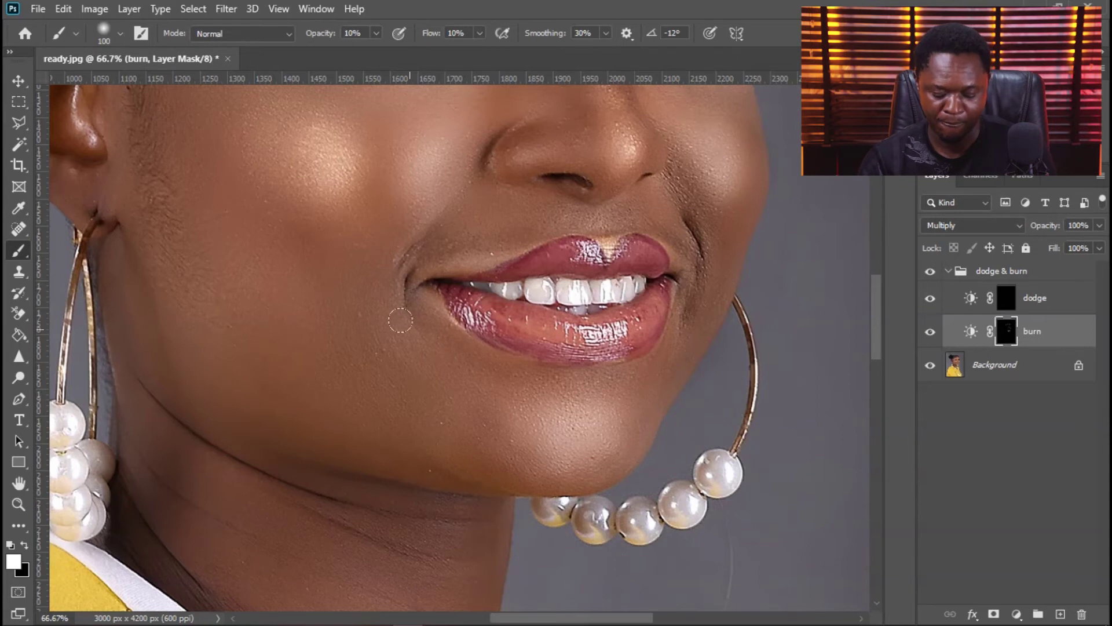
- Deepen the shadows along the jaw and neck on the burn mask, varying the white brush between 125 and 200 px
scroll(521, 371, down, 4)
key(bracketright)
key(bracketright)
key(bracketright)
key(bracketright)
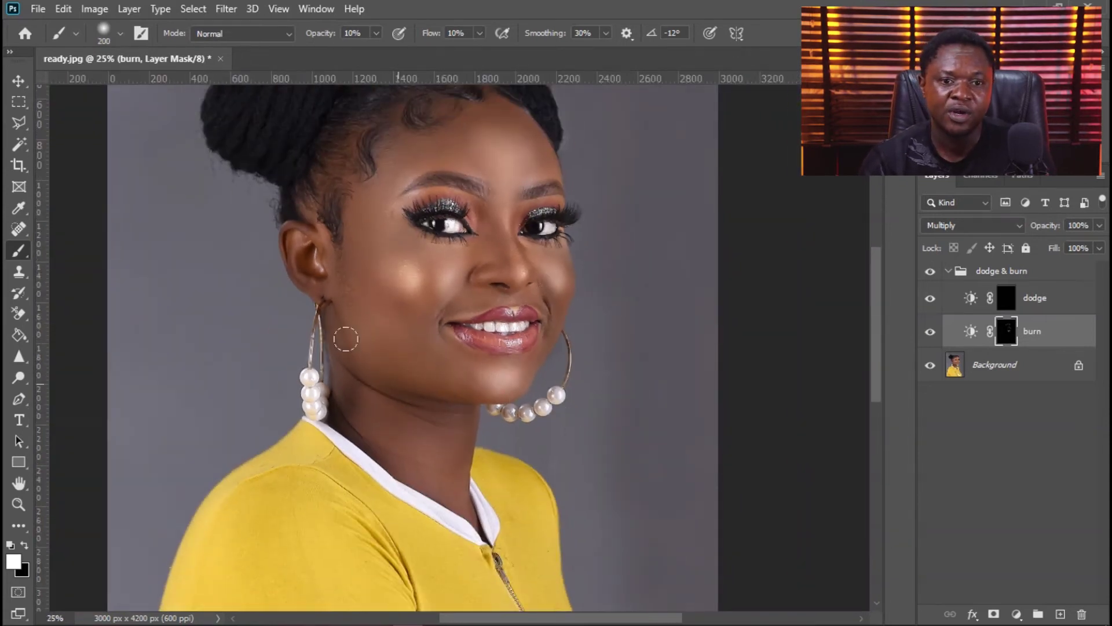
key(bracketleft)
key(bracketleft)
key(bracketleft)
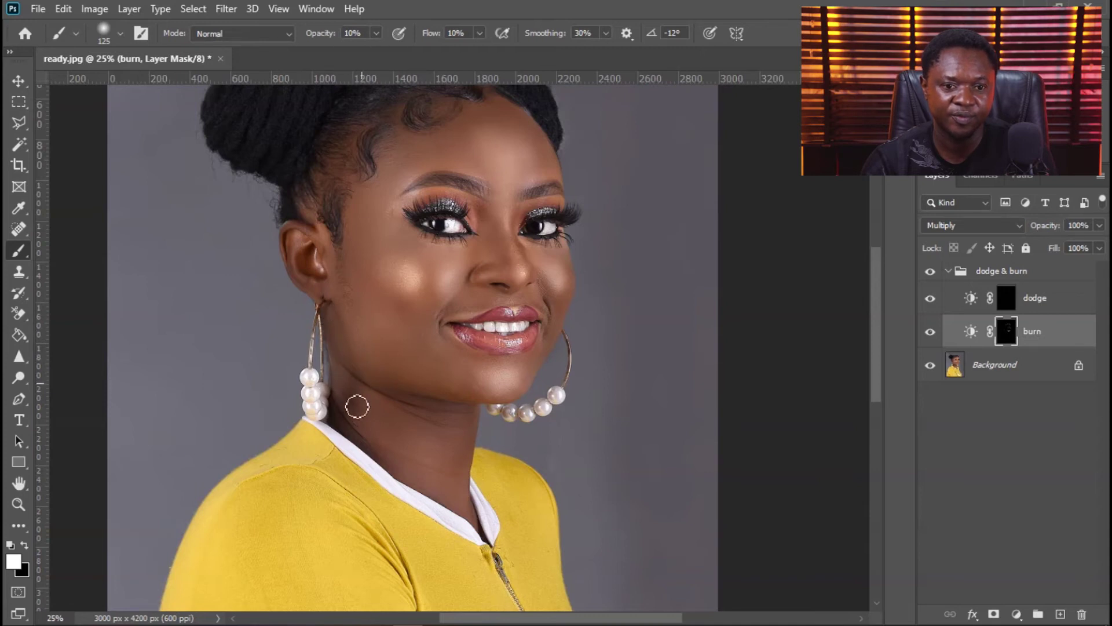
key(bracketright)
key(bracketright)
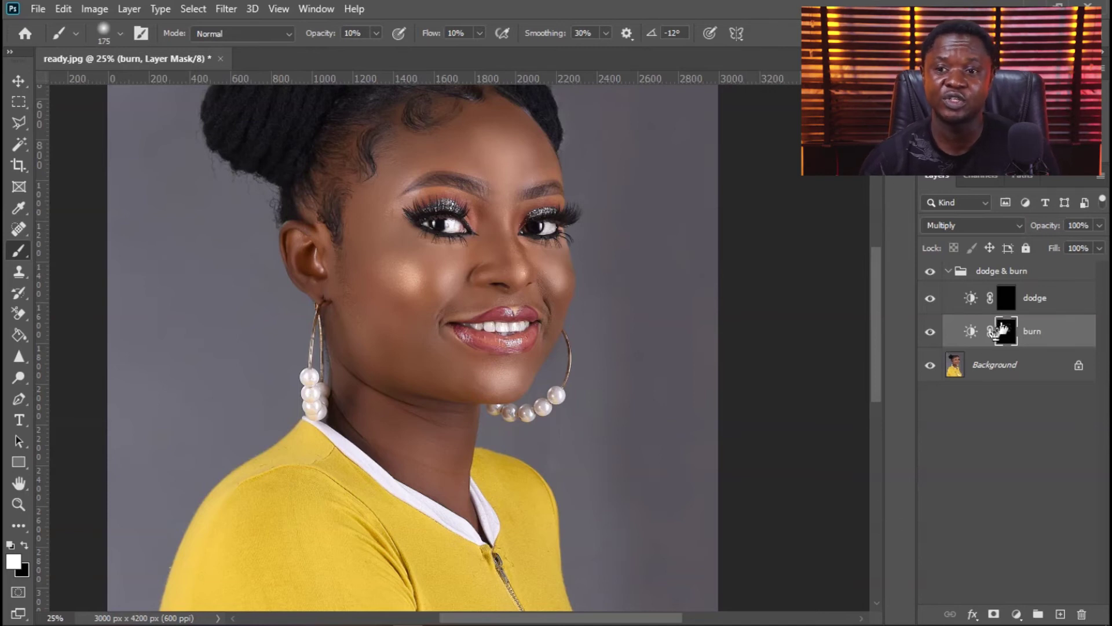
- Paint a highlight down the nose bridge to the tip on the dodge layer's mask with a 40 to 25 px white brush
click(1007, 300)
scroll(856, 454, up, 4)
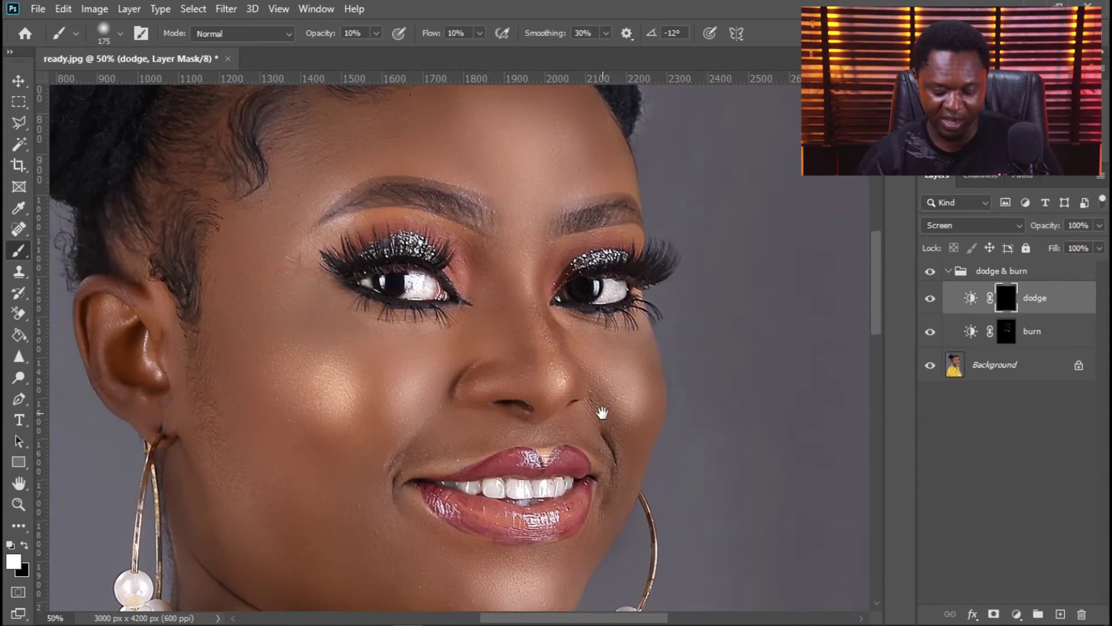
scroll(563, 366, up, 2)
key(bracketleft)
key(bracketleft)
key(bracketleft)
key(bracketleft)
key(bracketleft)
key(bracketleft)
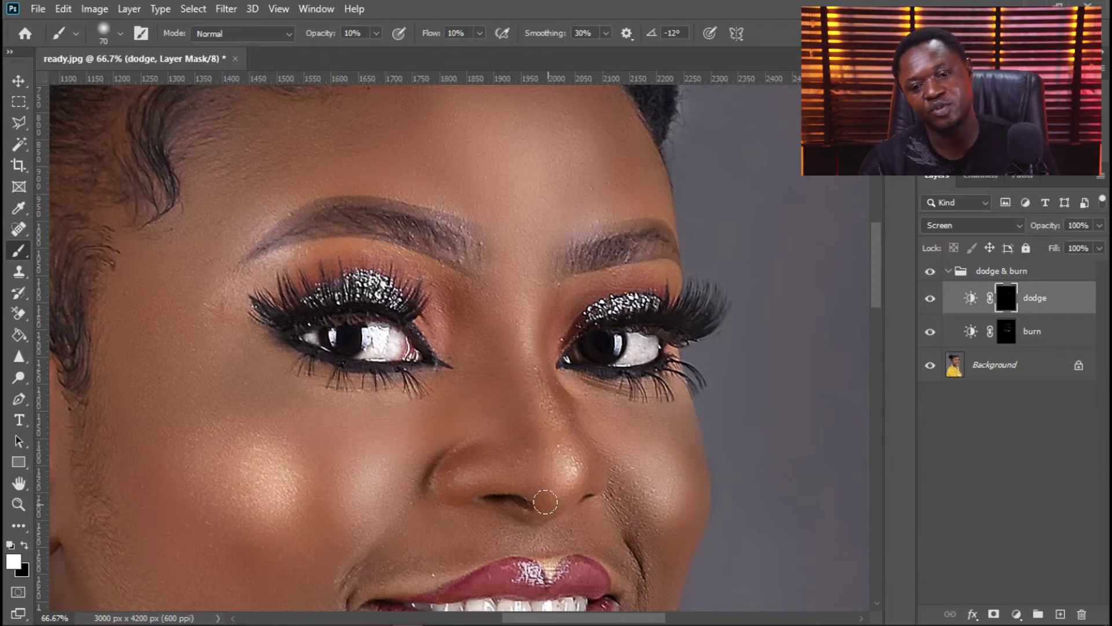
key([)
key([)
key([)
key([)
key([)
key([)
key([)
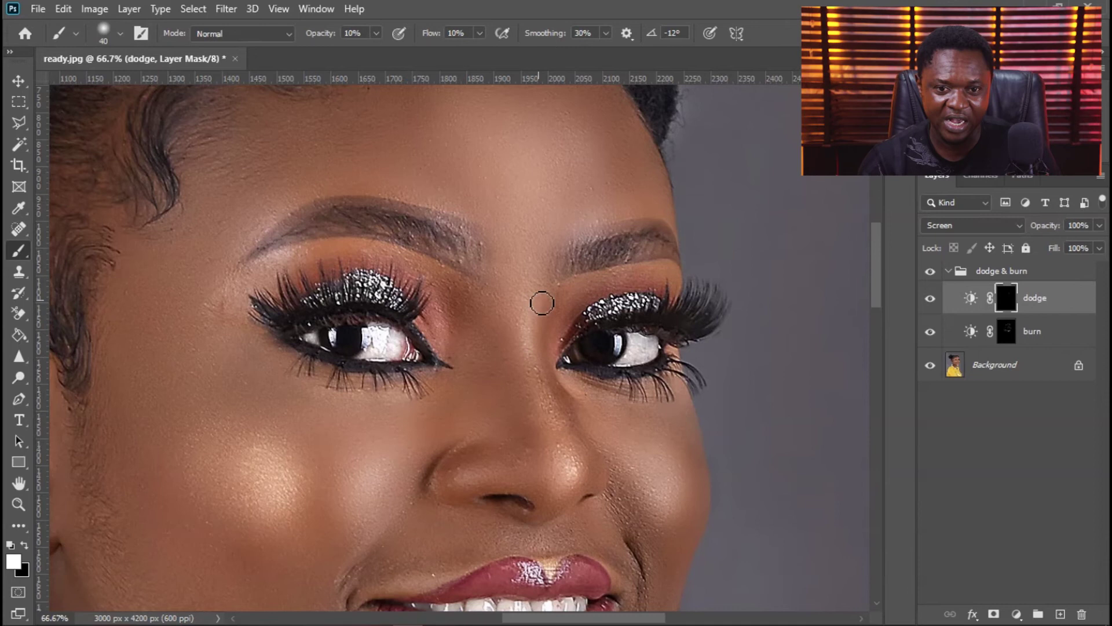
mouse_move(532, 289)
mouse_down()
mouse_move(533, 346)
mouse_move(581, 479)
mouse_move(581, 459)
mouse_move(561, 500)
mouse_move(581, 484)
mouse_move(537, 310)
mouse_move(531, 334)
mouse_move(542, 370)
mouse_move(538, 312)
mouse_move(531, 334)
mouse_move(556, 423)
mouse_move(579, 444)
mouse_move(559, 509)
mouse_up()
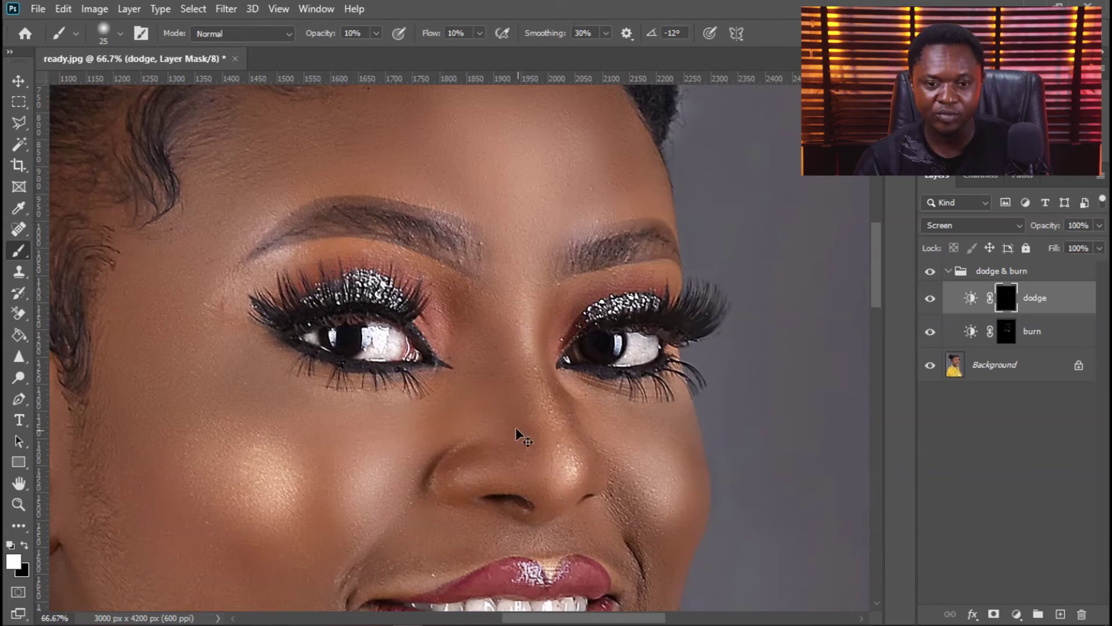
- Brighten the sides and tip of the nose on the dodge mask with a 25 px white brush
key(ctrl+plus)
key(ctrl+plus)
drag(511, 475, 537, 241)
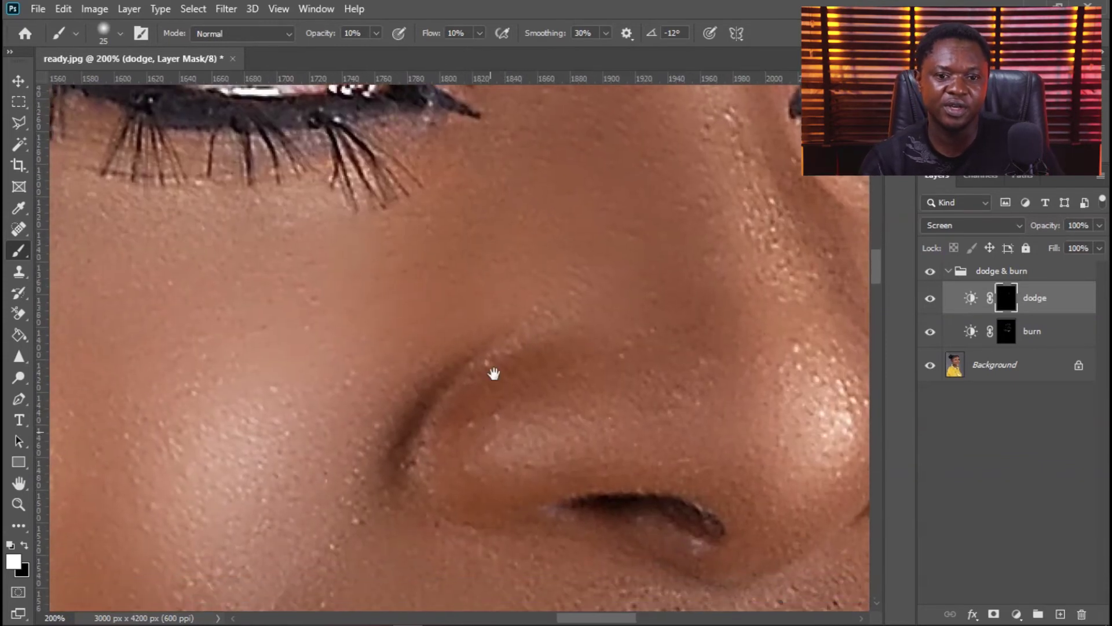
drag(494, 370, 501, 334)
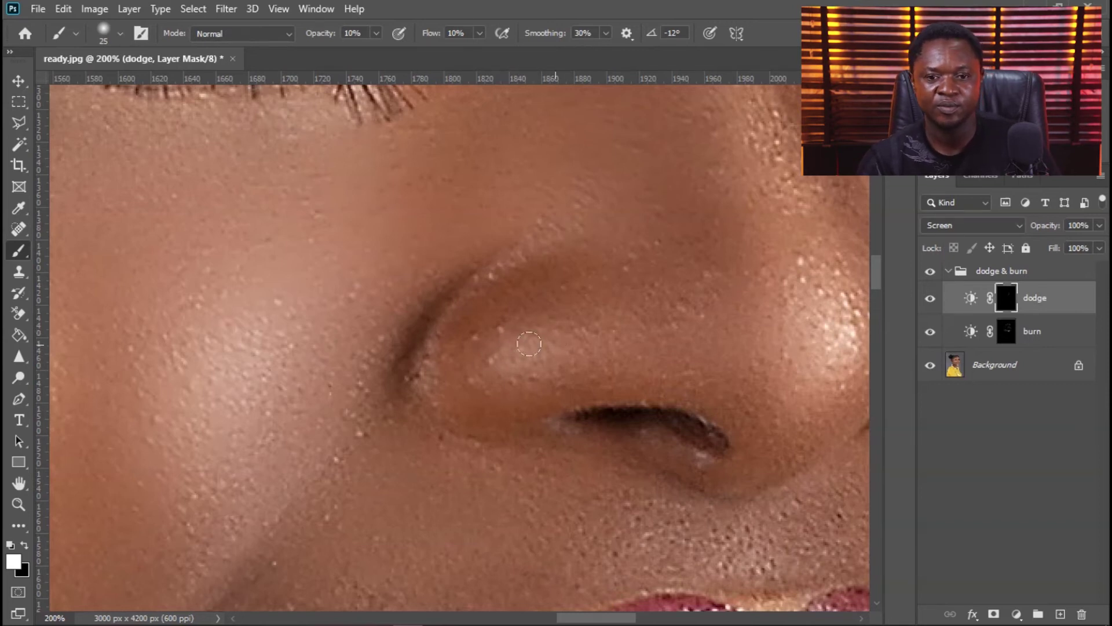
drag(497, 346, 360, 384)
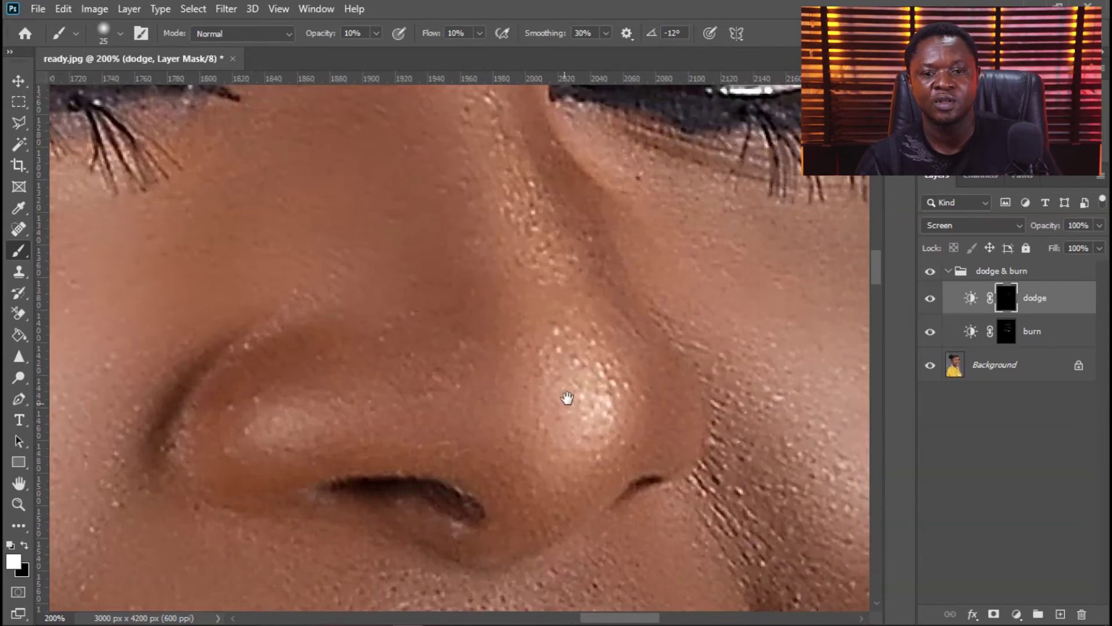
drag(586, 431, 318, 348)
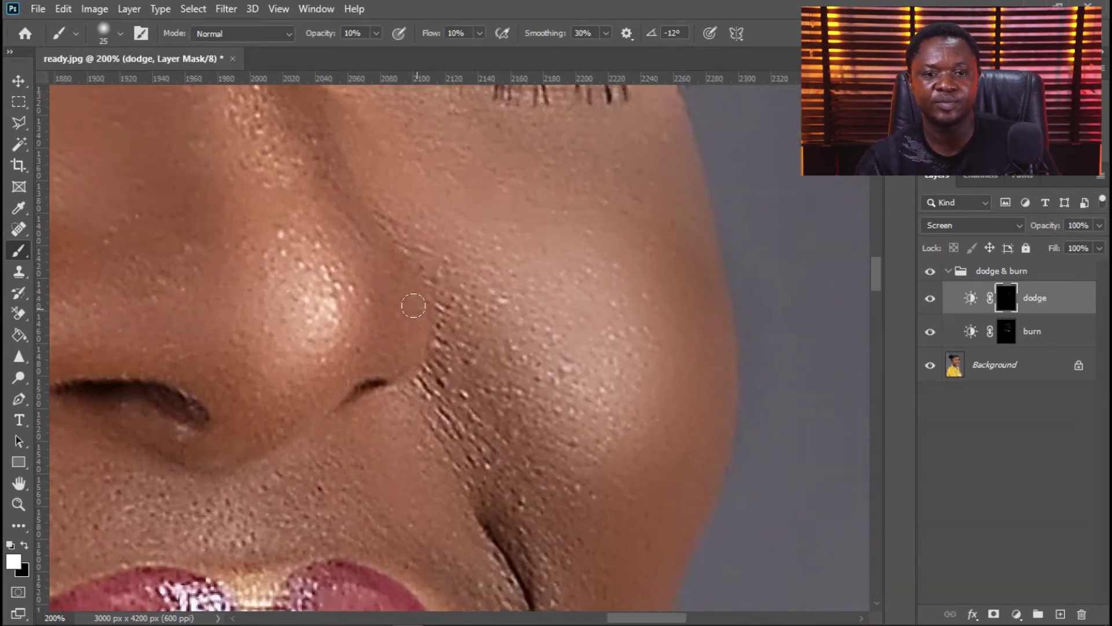
- Highlight the far cheek up to the under-eye area on the dodge mask, enlarging the white brush from 30 to 60 px
drag(564, 414, 501, 332)
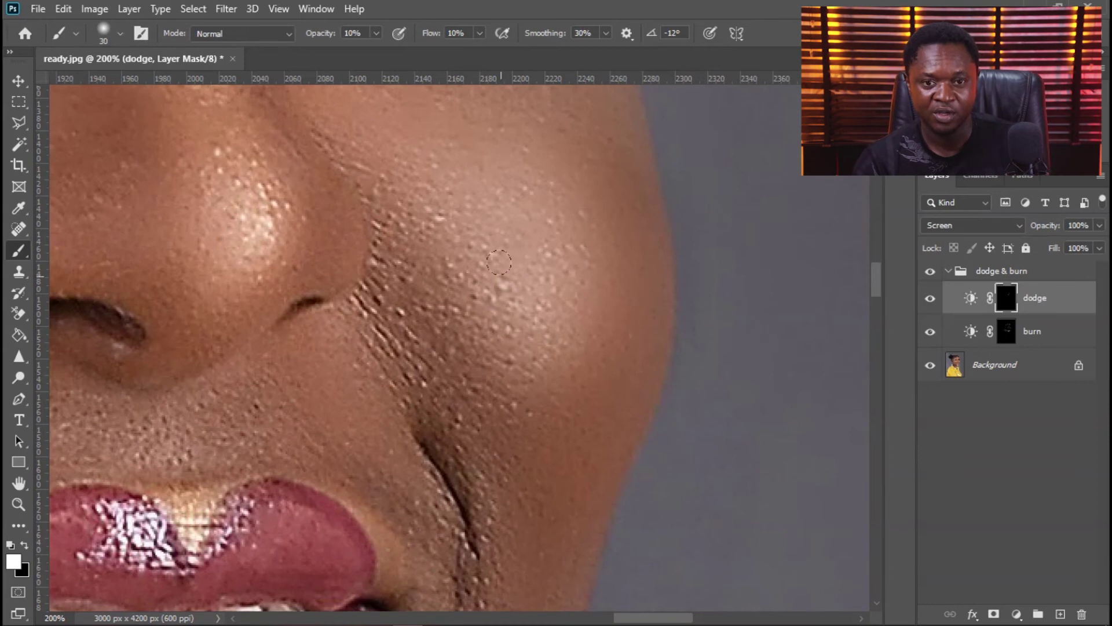
key(ctrl+minus)
key(ctrl+minus)
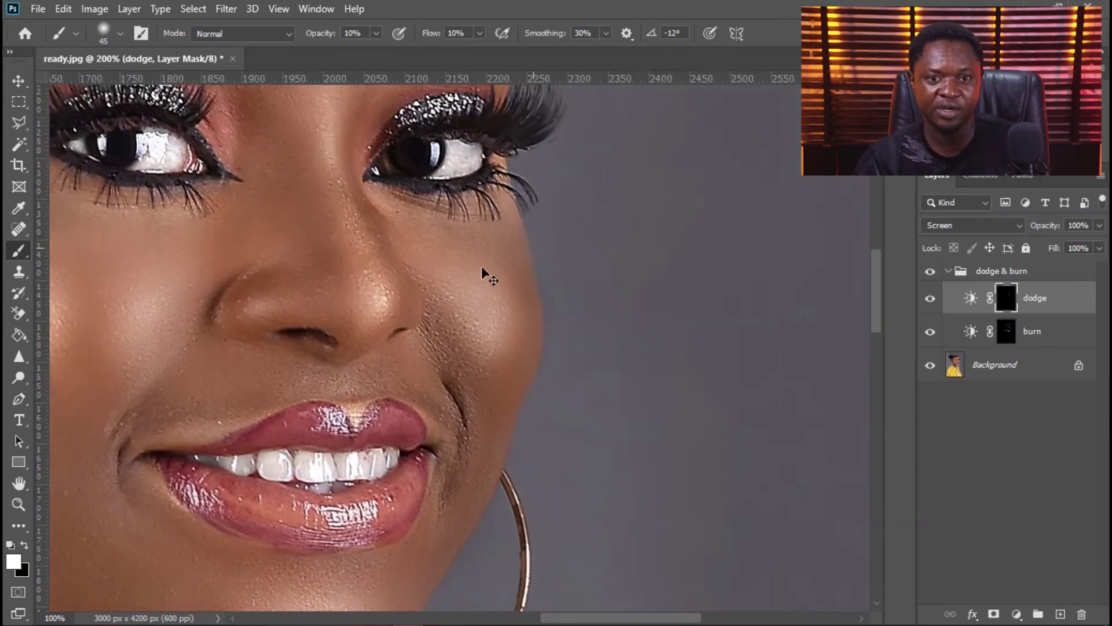
key(bracketright)
key(bracketright)
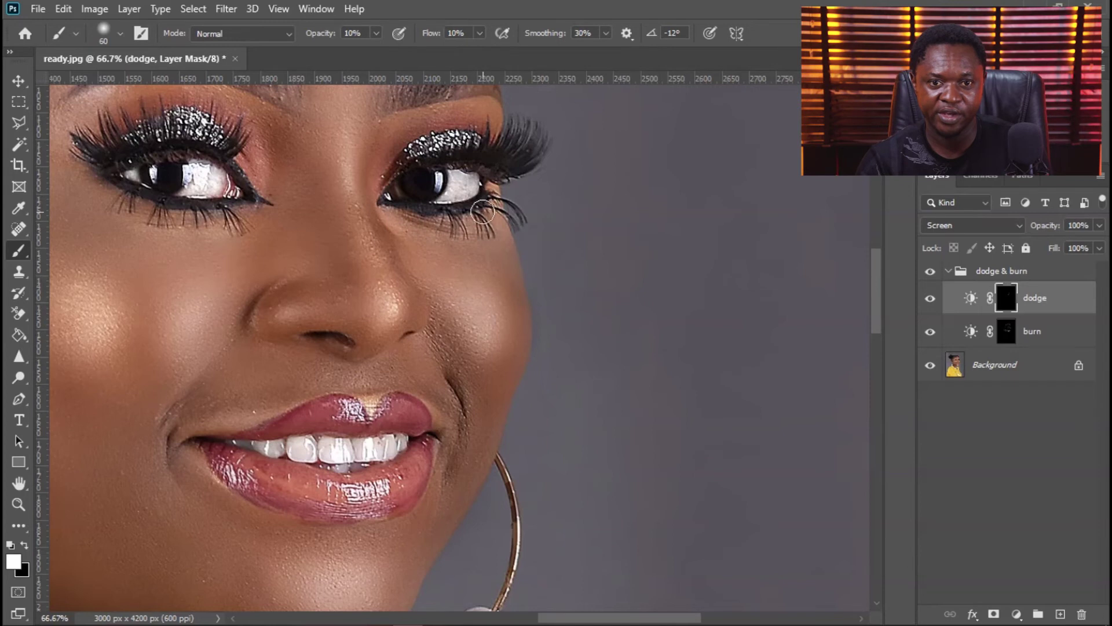
- Highlight the brow bone and the skin above the far eyebrow on the dodge mask with a 40 px white brush
drag(482, 155, 499, 265)
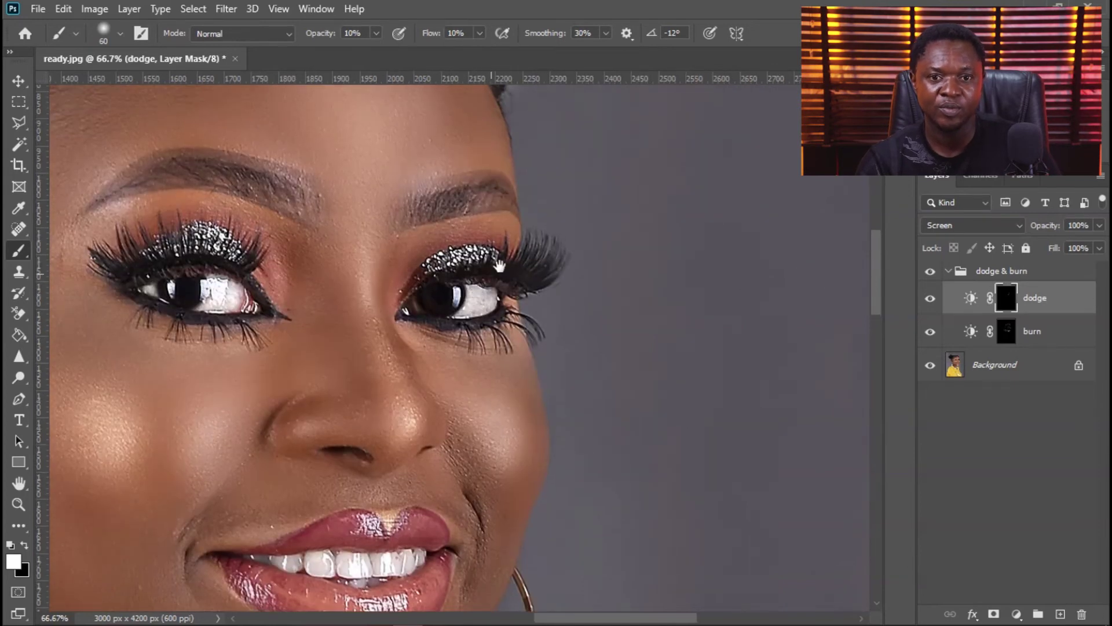
key(bracketleft)
key(bracketleft)
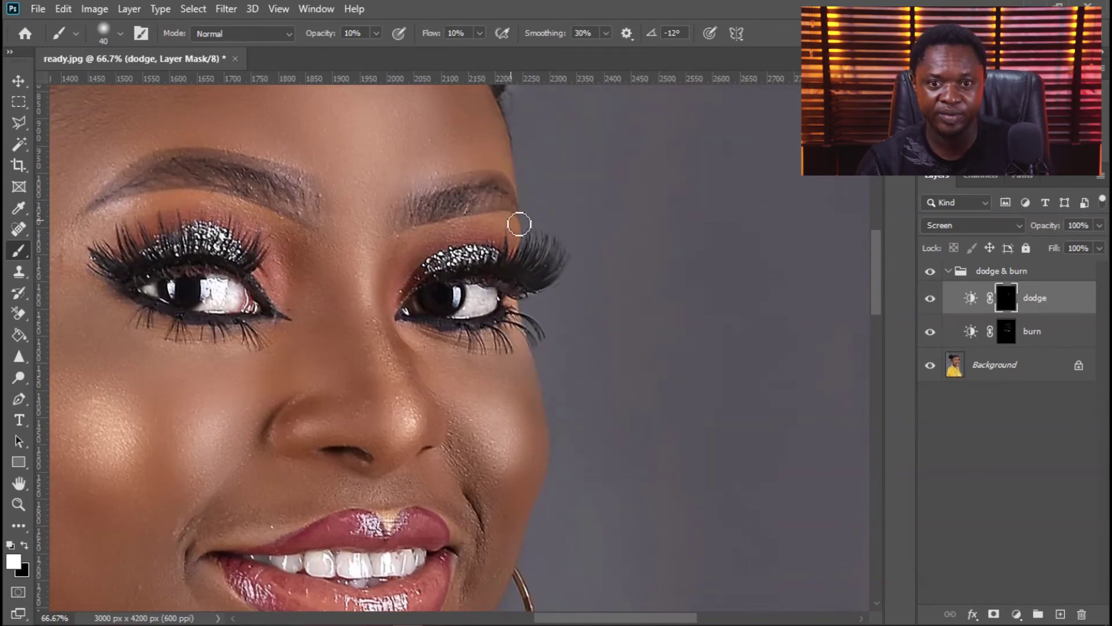
mouse_move(528, 237)
mouse_down()
mouse_move(499, 217)
mouse_move(470, 231)
mouse_move(525, 221)
mouse_move(504, 213)
mouse_move(523, 234)
mouse_move(506, 170)
mouse_move(510, 184)
mouse_move(446, 172)
mouse_move(410, 188)
mouse_move(464, 172)
mouse_move(426, 184)
mouse_up()
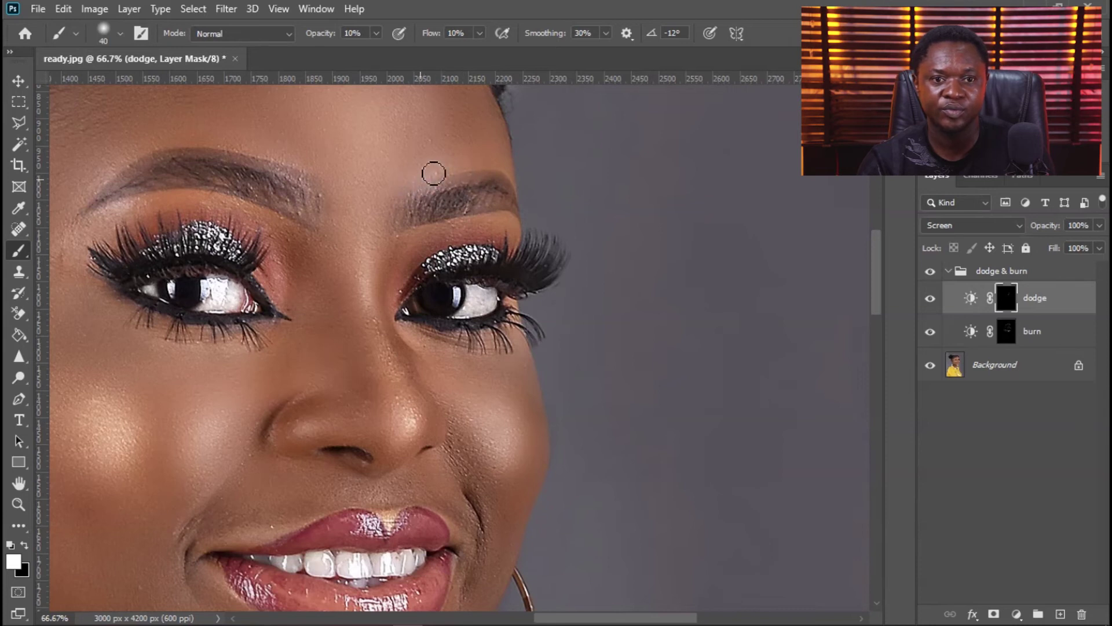
- Paint highlights on the dodge mask around the near inner eye corner, nose and far cheek with the 40 px white brush
mouse_move(296, 166)
mouse_down()
mouse_move(234, 143)
mouse_move(331, 180)
mouse_move(262, 150)
mouse_move(270, 159)
mouse_move(235, 151)
mouse_move(360, 285)
mouse_move(329, 255)
mouse_move(278, 324)
mouse_move(350, 292)
mouse_move(286, 329)
mouse_up()
mouse_move(366, 288)
mouse_down()
mouse_move(321, 292)
mouse_move(310, 308)
mouse_move(389, 279)
mouse_move(285, 326)
mouse_up()
drag(355, 232, 307, 283)
drag(357, 364, 319, 324)
mouse_move(369, 397)
mouse_down()
mouse_move(436, 394)
mouse_move(379, 403)
mouse_move(342, 391)
mouse_move(417, 384)
mouse_up()
mouse_move(517, 443)
mouse_down()
mouse_move(389, 444)
mouse_move(362, 470)
mouse_move(376, 482)
mouse_move(477, 365)
mouse_up()
mouse_move(478, 443)
mouse_down()
mouse_move(478, 371)
mouse_move(448, 404)
mouse_up()
- Brighten the skin between the nose and the upper lip on the dodge mask with a 20 px white brush
key(ctrl+plus)
key(ctrl+plus)
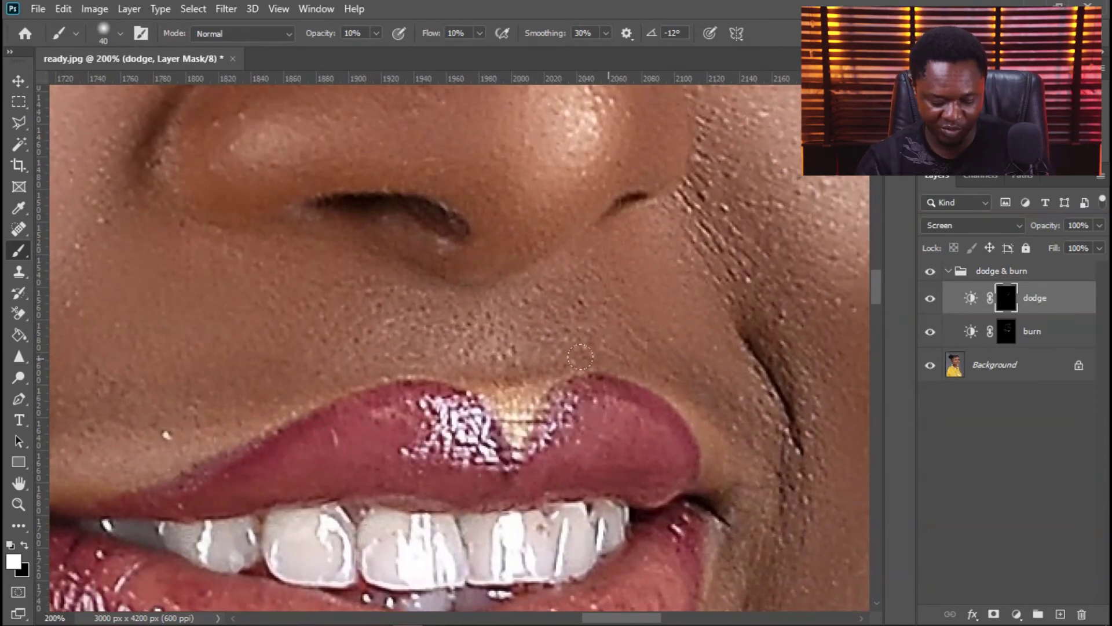
key(bracketleft)
key(bracketleft)
key(bracketleft)
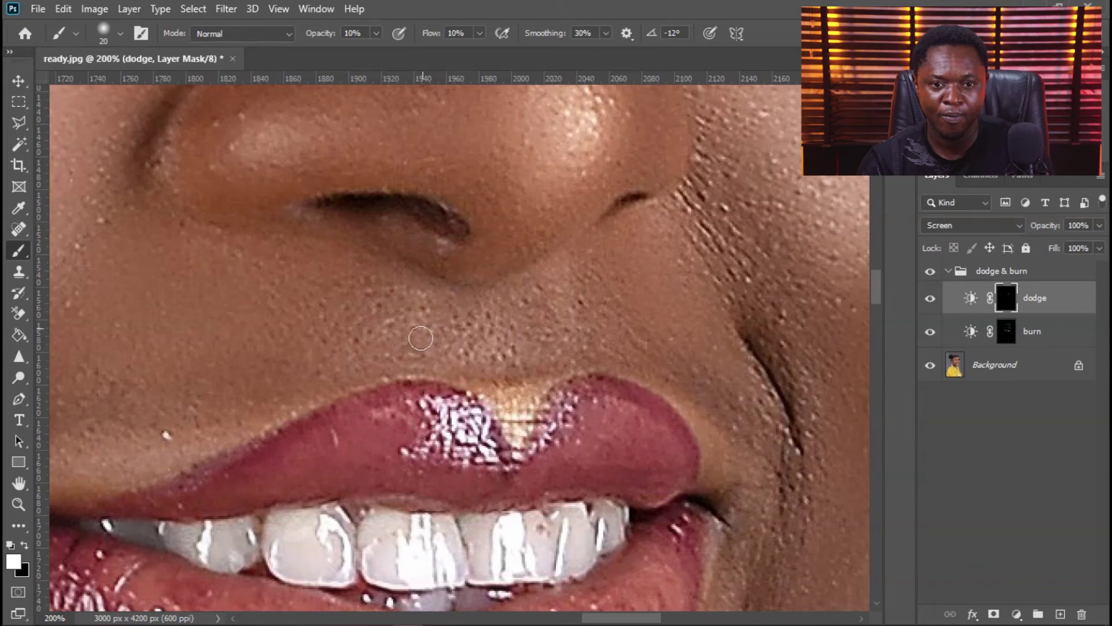
- Toggle the dodge layer's visibility repeatedly to compare the face before and after the highlights, leaving the layer shown
key(ctrl+minus)
key(ctrl+minus)
key(ctrl+minus)
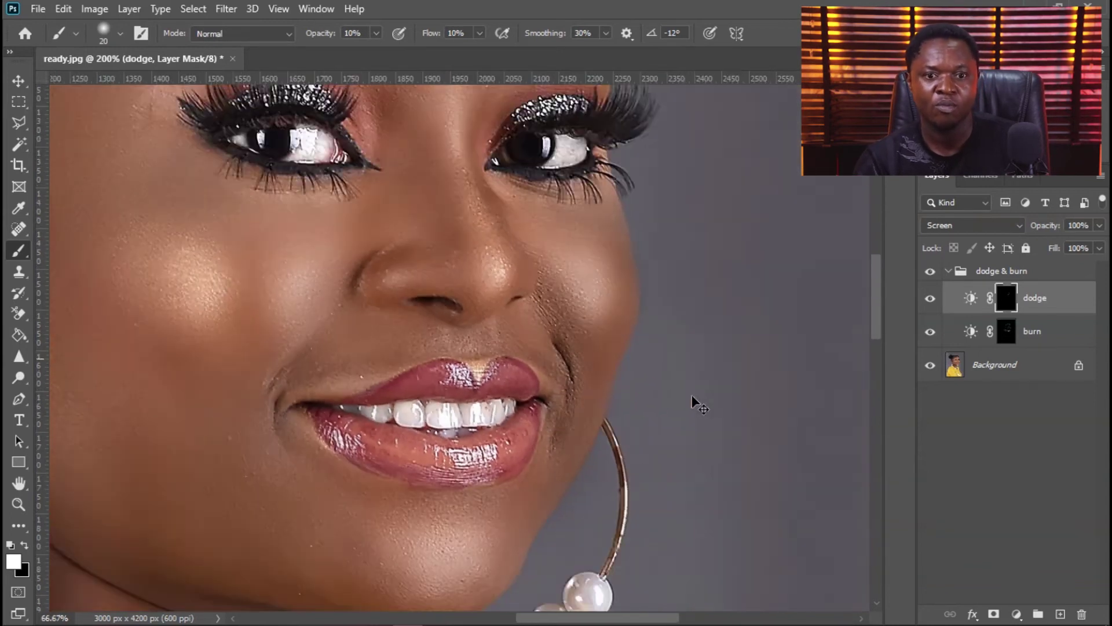
click(930, 299)
click(930, 298)
click(930, 299)
click(929, 299)
click(929, 298)
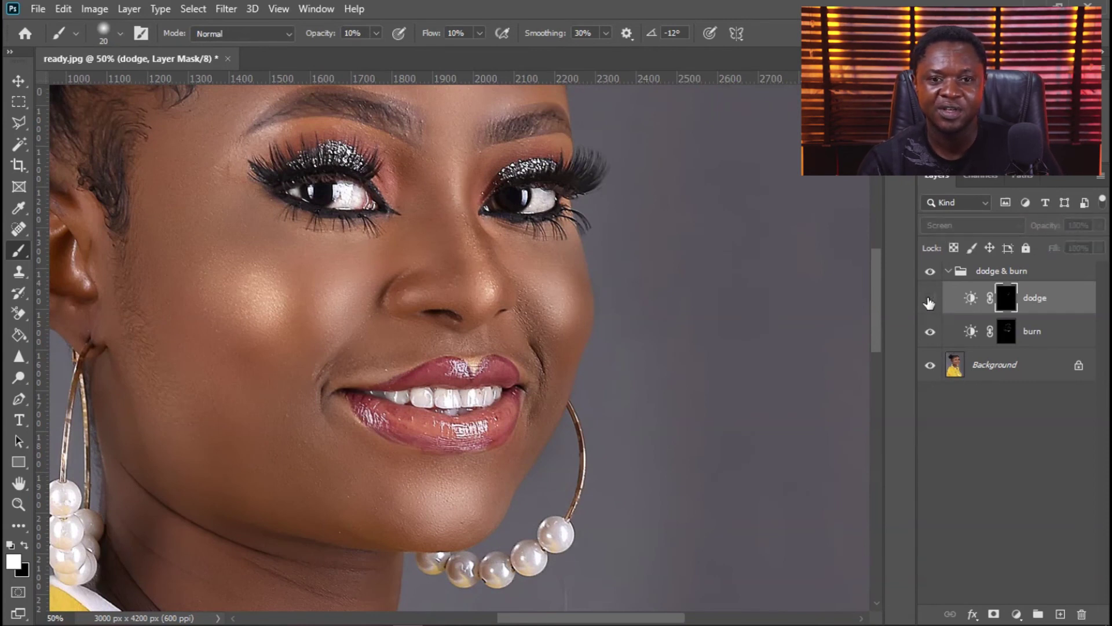
click(929, 299)
click(929, 299)
click(929, 299)
click(927, 301)
click(929, 299)
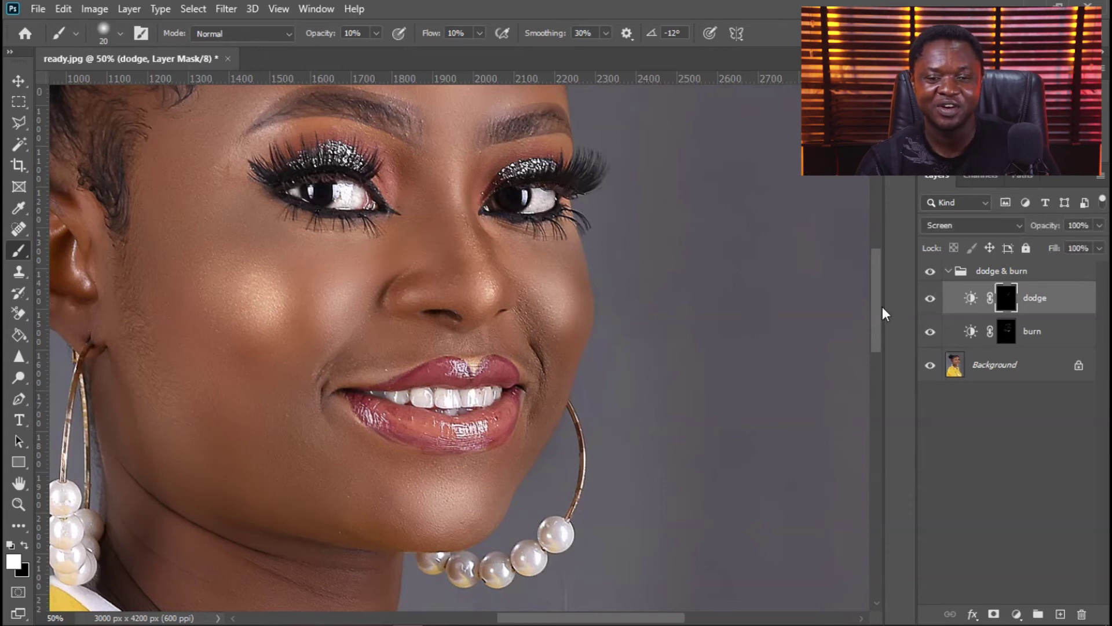
- Lighten the crease beside the near mouth corner on the dodge mask with a 30 px white brush
drag(622, 298, 728, 466)
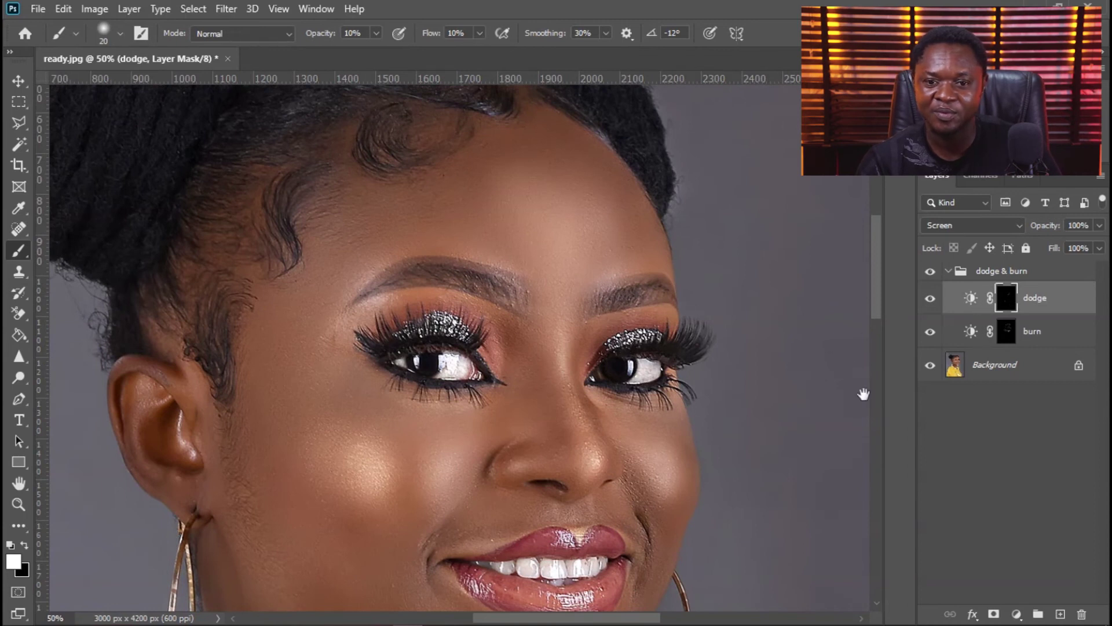
scroll(670, 186, down, 5)
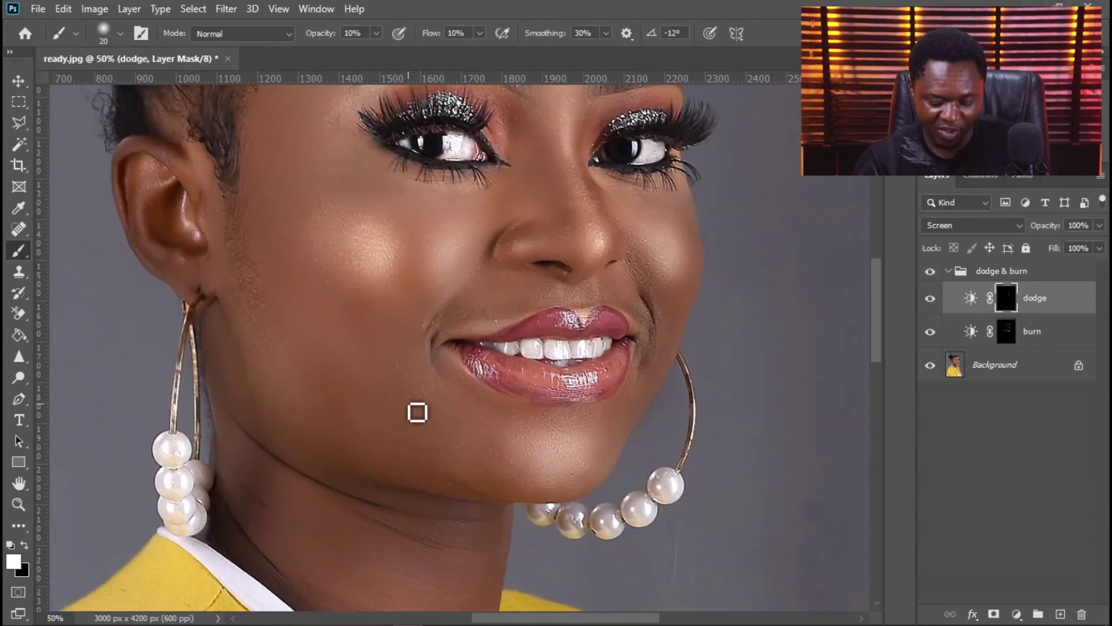
key(ctrl+plus)
key(ctrl+plus)
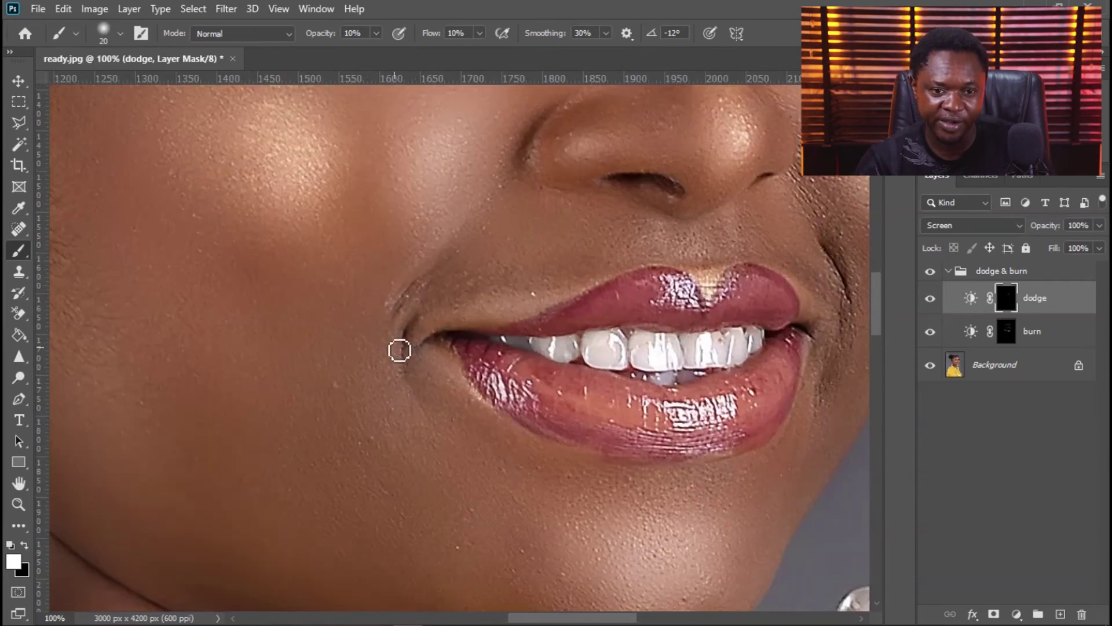
key(bracketright)
drag(396, 342, 400, 379)
mouse_move(405, 320)
mouse_down()
mouse_move(391, 359)
mouse_move(397, 397)
mouse_move(411, 302)
mouse_move(386, 317)
mouse_move(408, 287)
mouse_up()
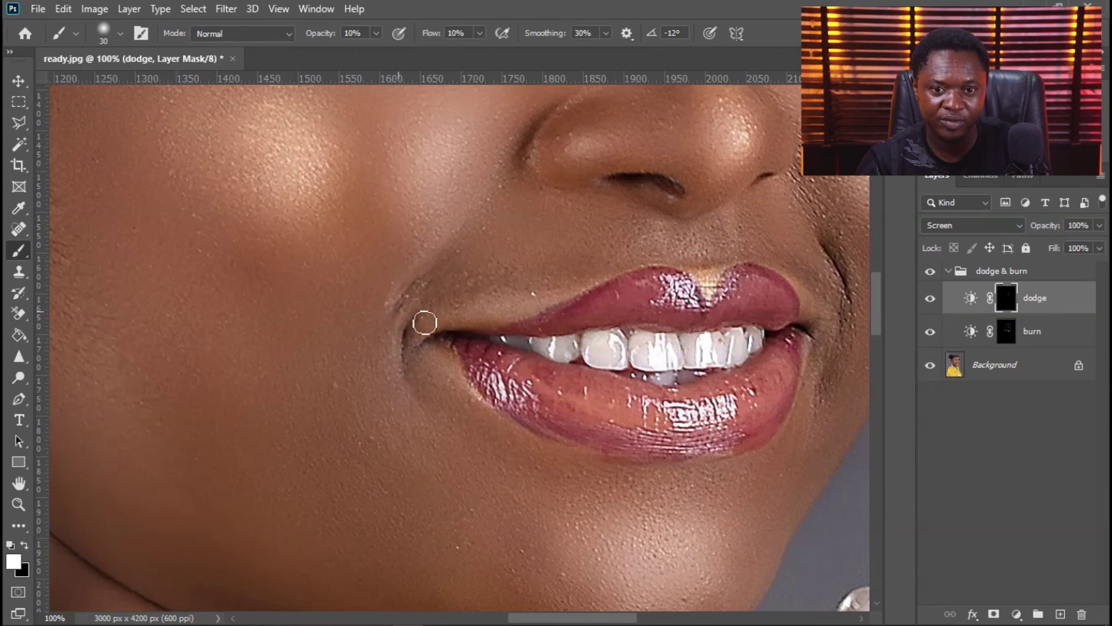
- Paint highlights along the upper lip's outer edge and around the near mouth corner on the dodge mask with a 35 px white brush
key(bracketright)
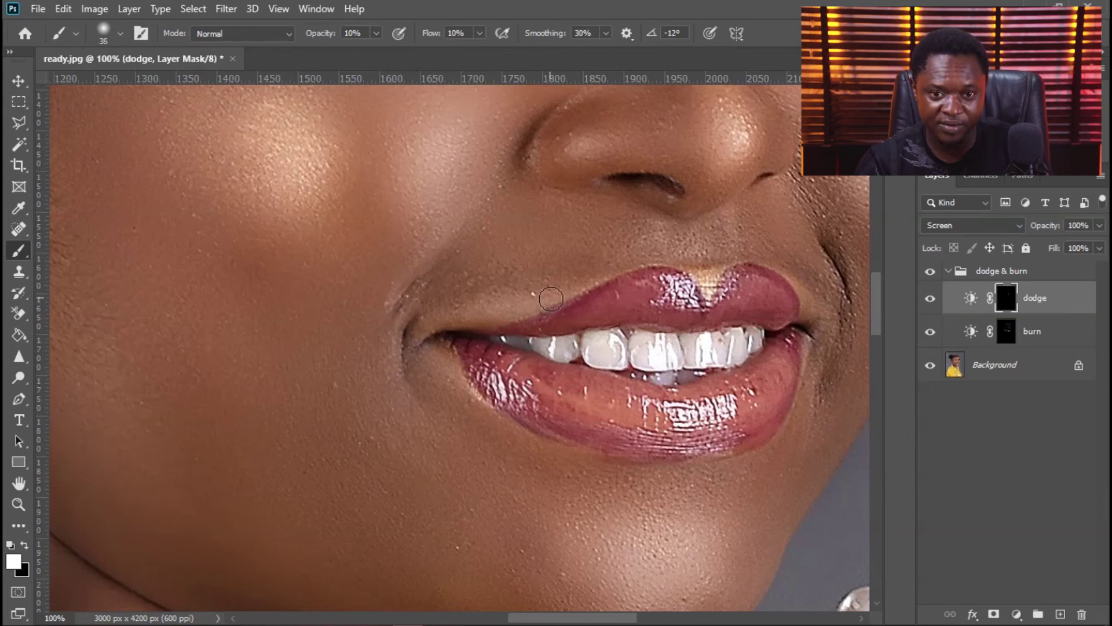
mouse_move(477, 328)
mouse_down()
mouse_move(549, 307)
mouse_move(580, 284)
mouse_move(535, 316)
mouse_move(462, 329)
mouse_move(584, 303)
mouse_move(628, 266)
mouse_move(560, 298)
mouse_move(733, 282)
mouse_move(703, 271)
mouse_move(694, 277)
mouse_move(714, 293)
mouse_move(717, 260)
mouse_move(716, 280)
mouse_move(725, 269)
mouse_move(700, 285)
mouse_move(808, 319)
mouse_up()
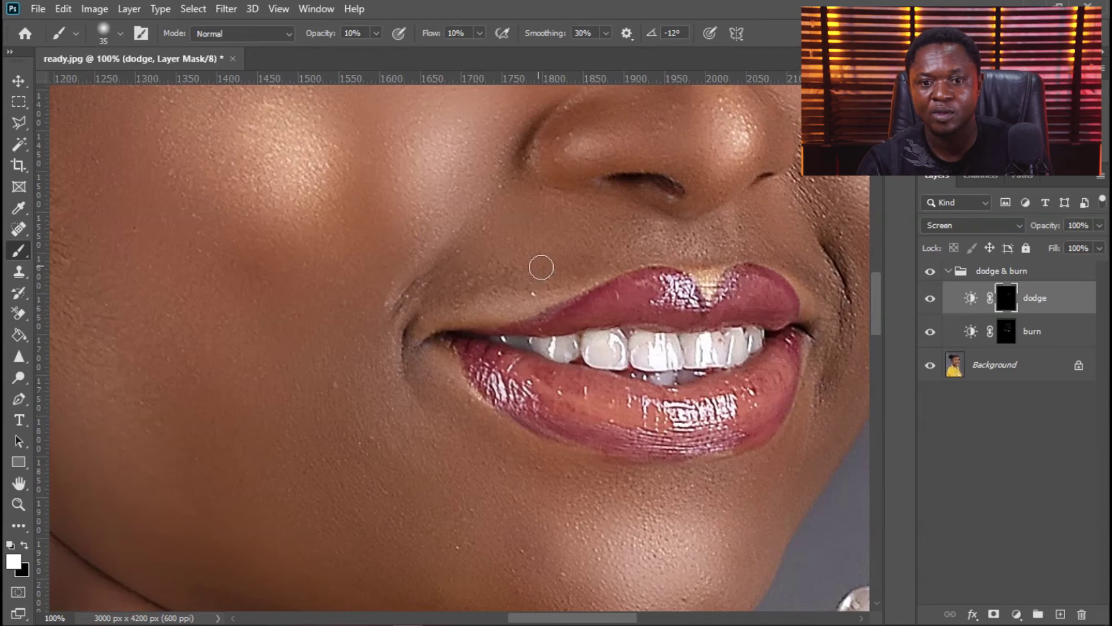
mouse_move(490, 322)
mouse_down()
mouse_move(502, 318)
mouse_move(481, 323)
mouse_move(661, 266)
mouse_move(709, 284)
mouse_move(715, 432)
mouse_move(795, 372)
mouse_move(792, 427)
mouse_move(657, 473)
mouse_move(539, 447)
mouse_move(441, 360)
mouse_move(453, 376)
mouse_up()
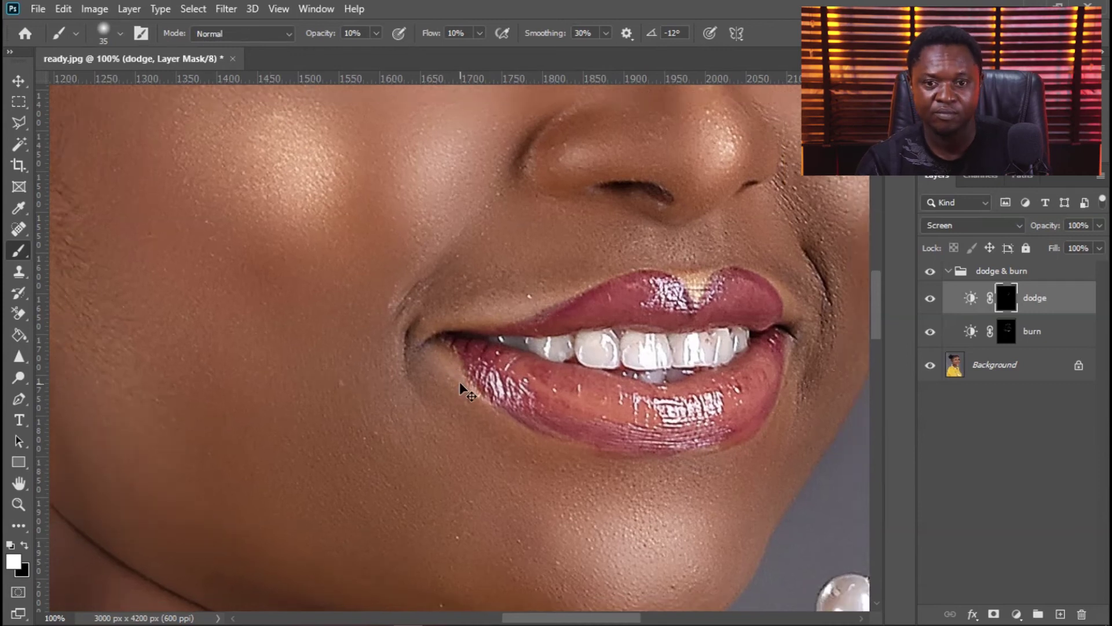
- Hide and reshow the dodge & burn group to compare the whole portrait before and after the retouching
key(ctrl+minus)
key(ctrl+minus)
key(ctrl+minus)
key(ctrl+minus)
key(ctrl+minus)
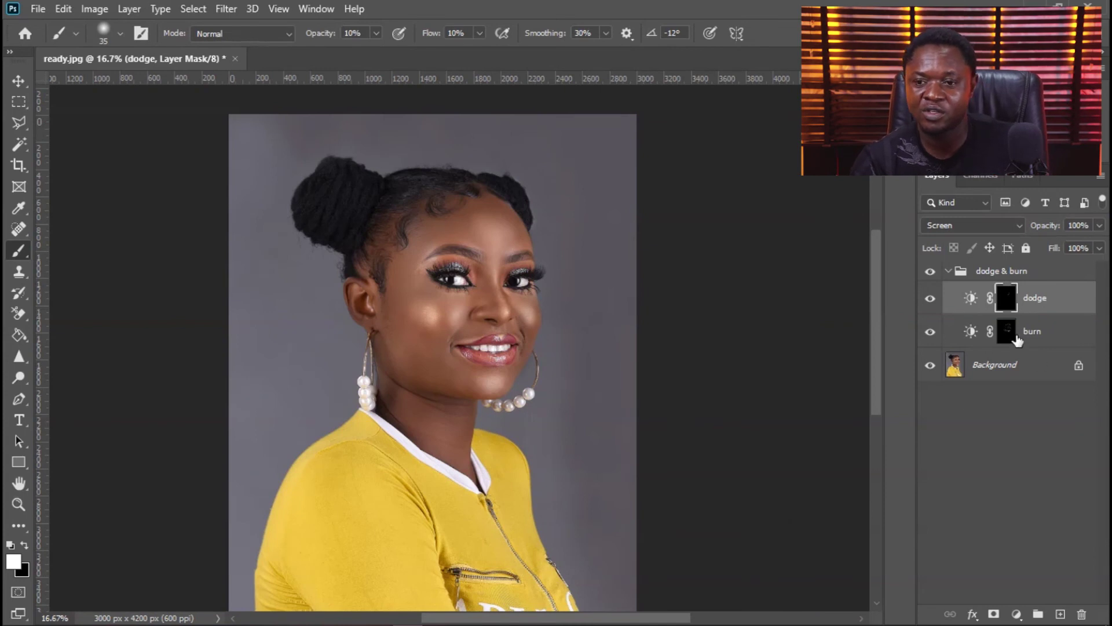
click(931, 273)
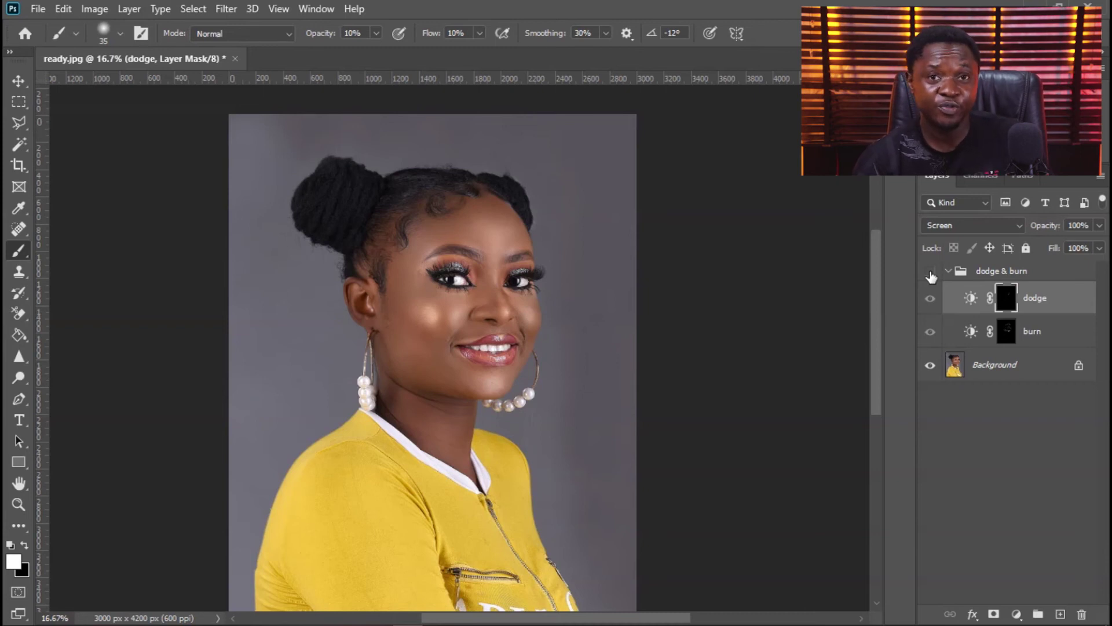
click(931, 274)
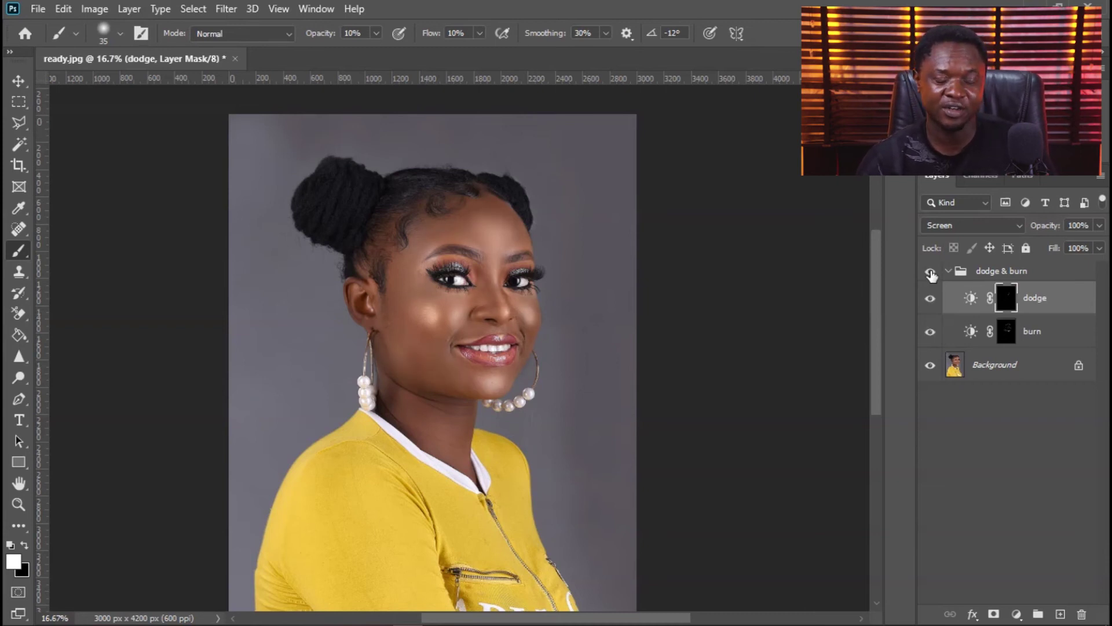
- Try different brightness levels on the dodge adjustment, settling on Brightness 60 and Contrast 6
key(ctrl+plus)
key(ctrl+plus)
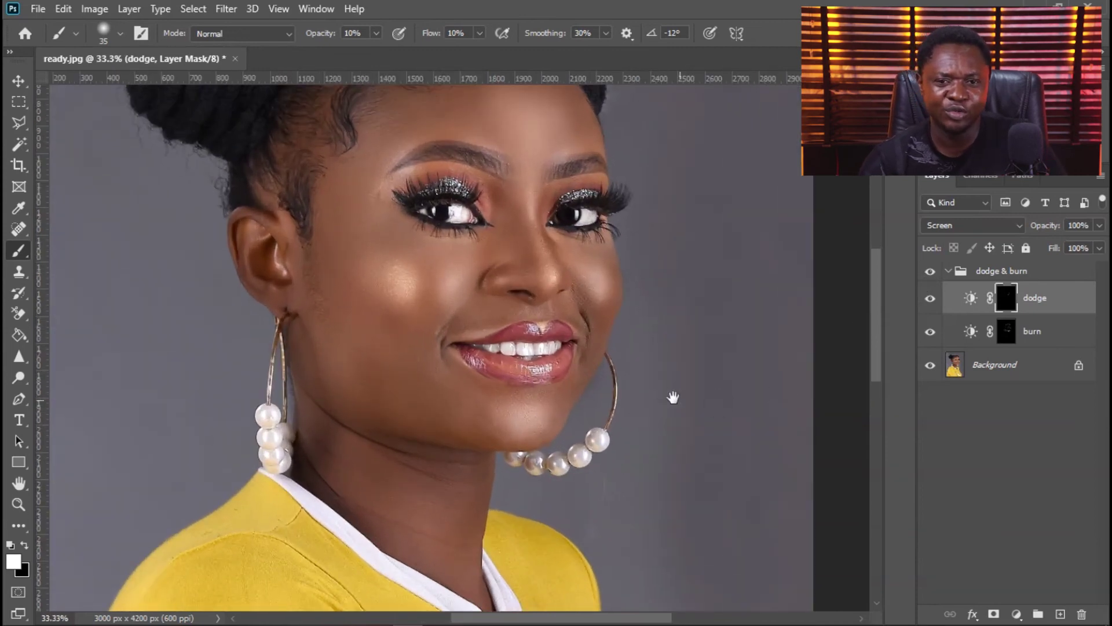
scroll(646, 386, up, 2)
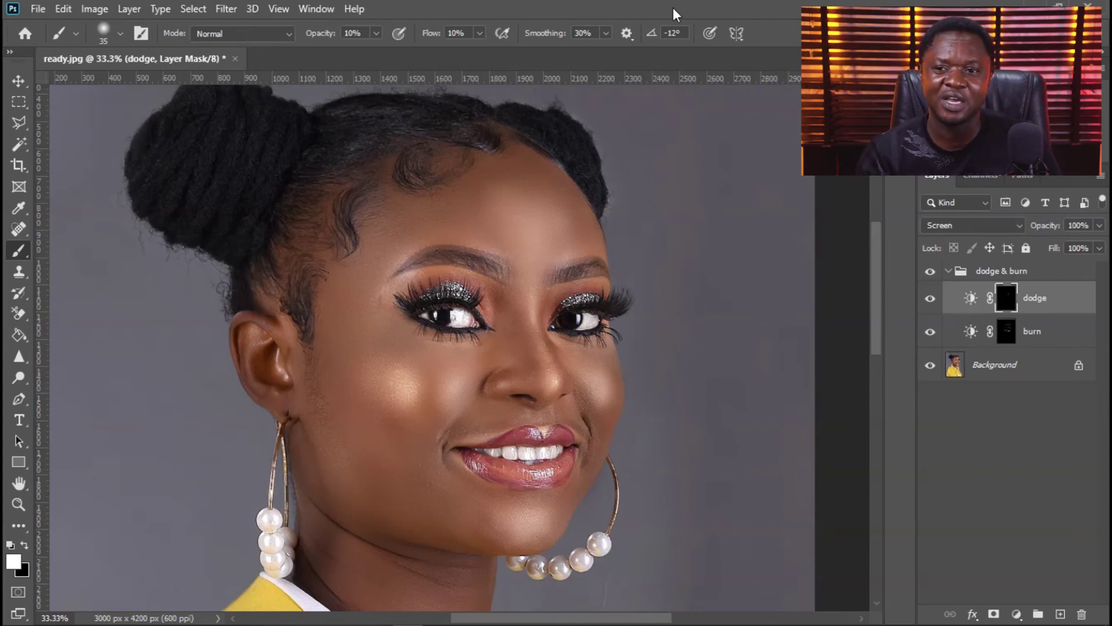
double_click(970, 298)
drag(772, 206, 777, 171)
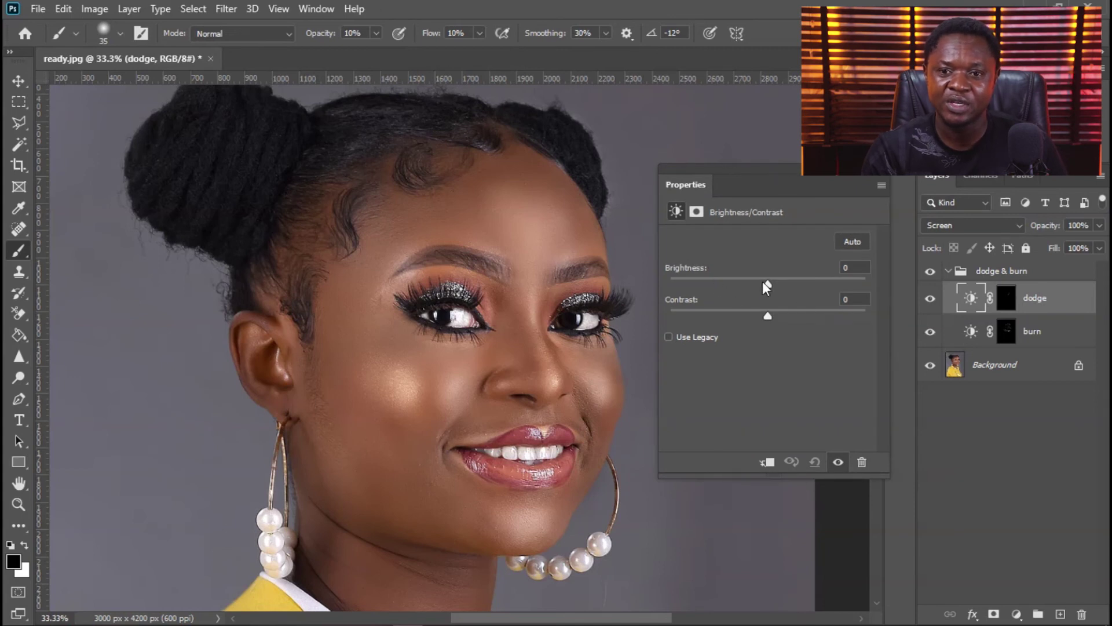
drag(766, 283, 723, 280)
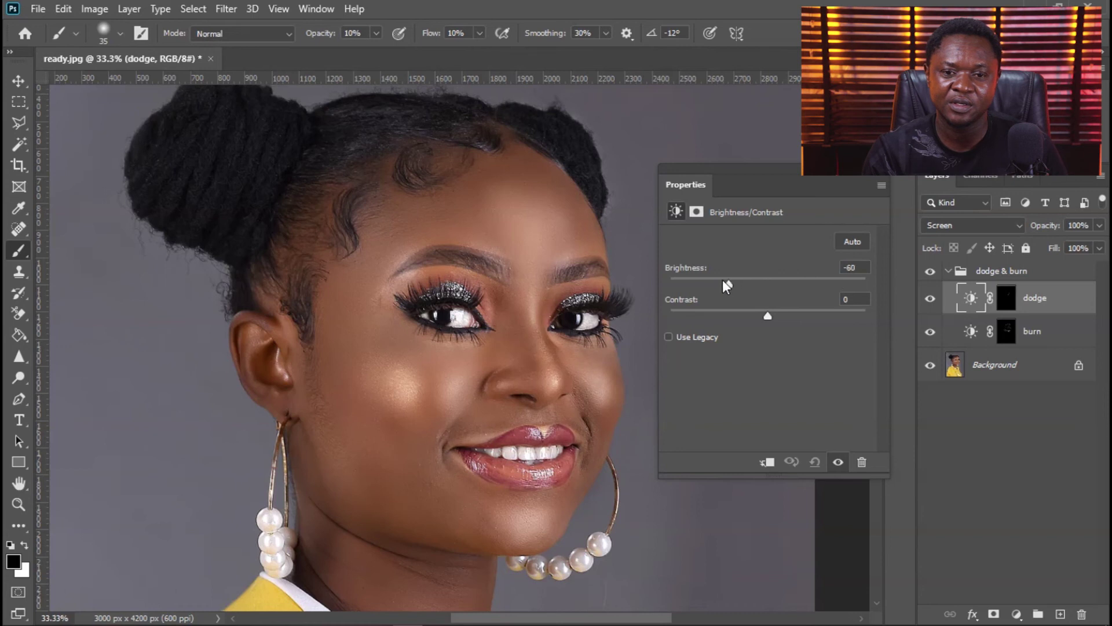
click(776, 284)
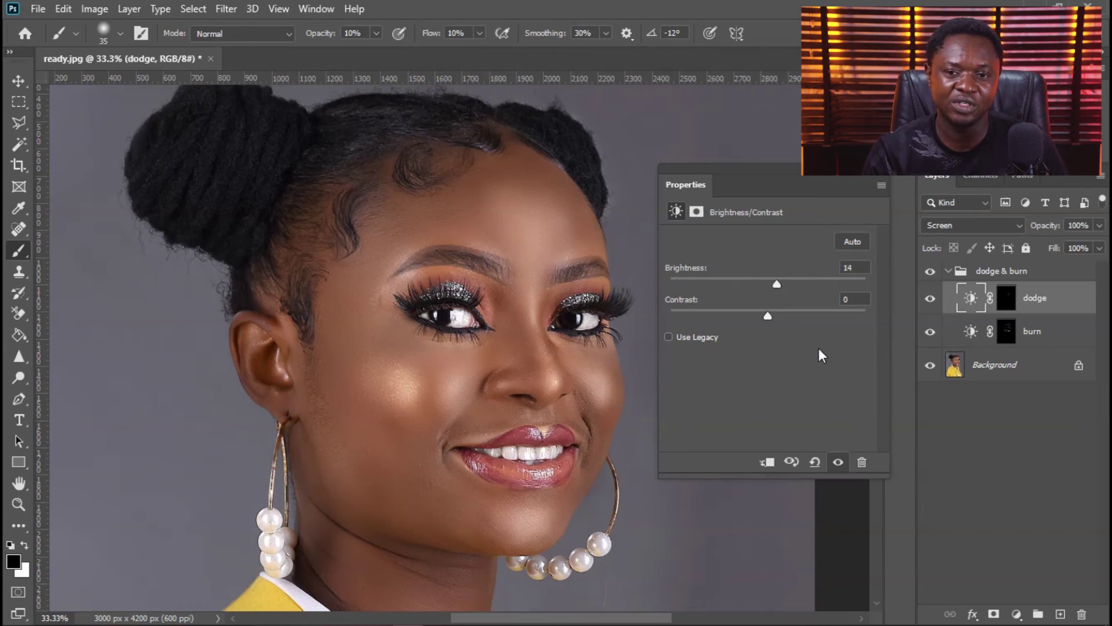
drag(772, 280, 821, 283)
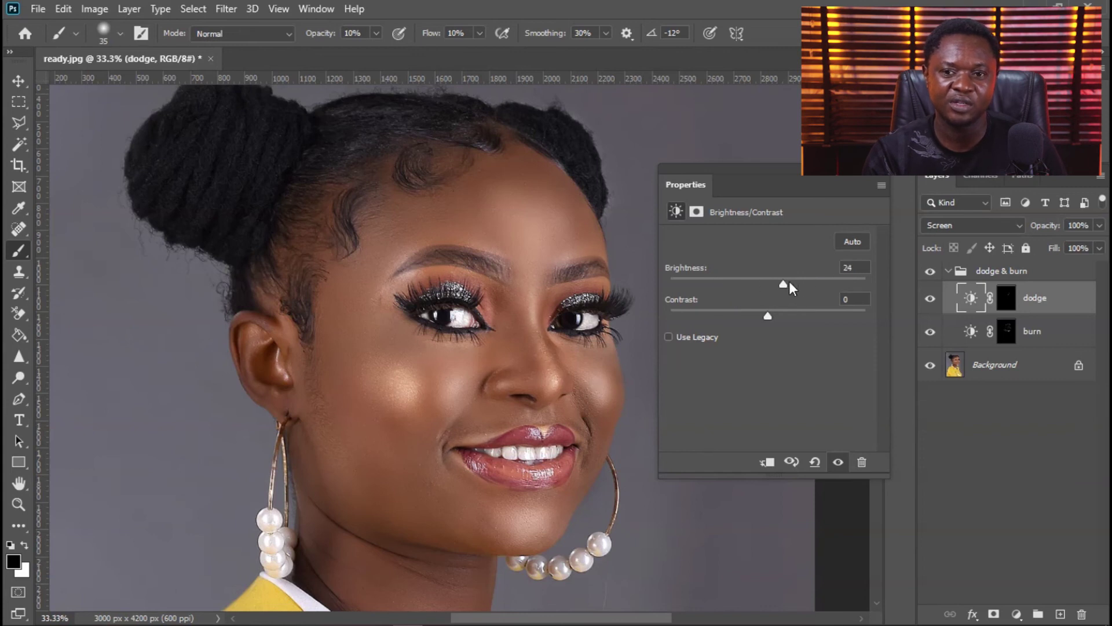
drag(808, 289, 774, 314)
drag(773, 167, 776, 166)
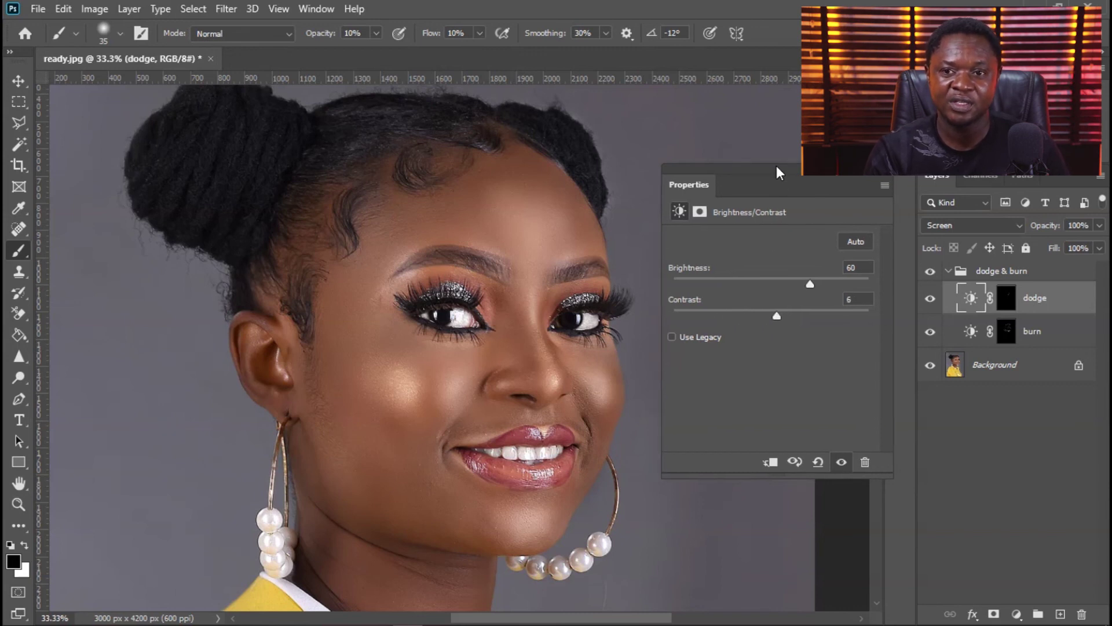
click(887, 171)
- Set the burn adjustment to Brightness 54 and Contrast 19, and reduce the burn layer's opacity to 78%
double_click(971, 331)
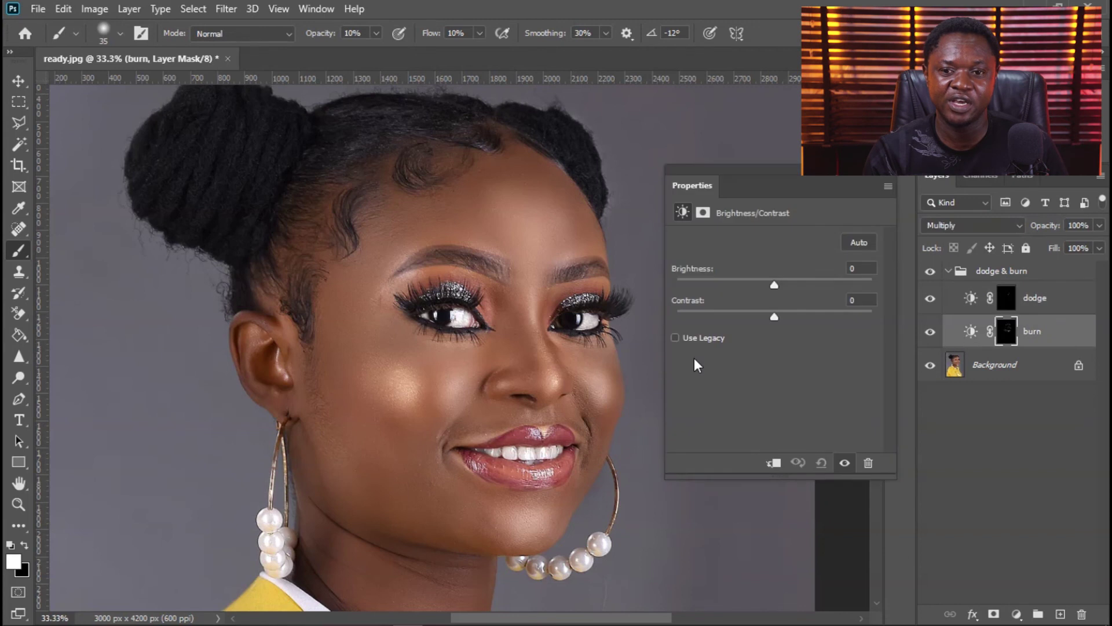
drag(770, 316, 717, 285)
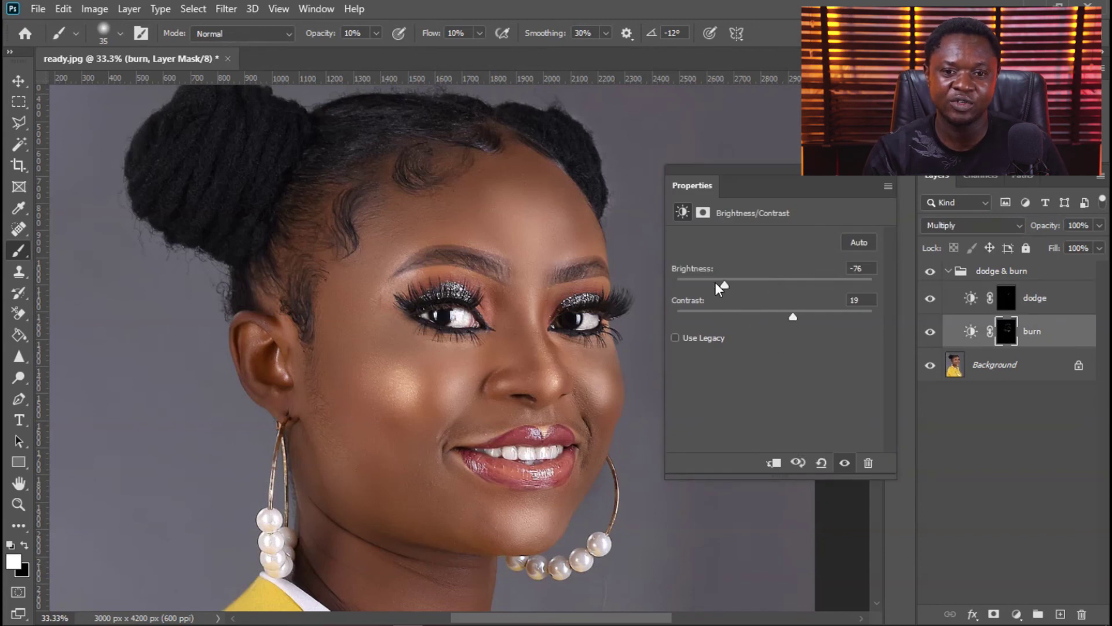
drag(709, 279, 810, 288)
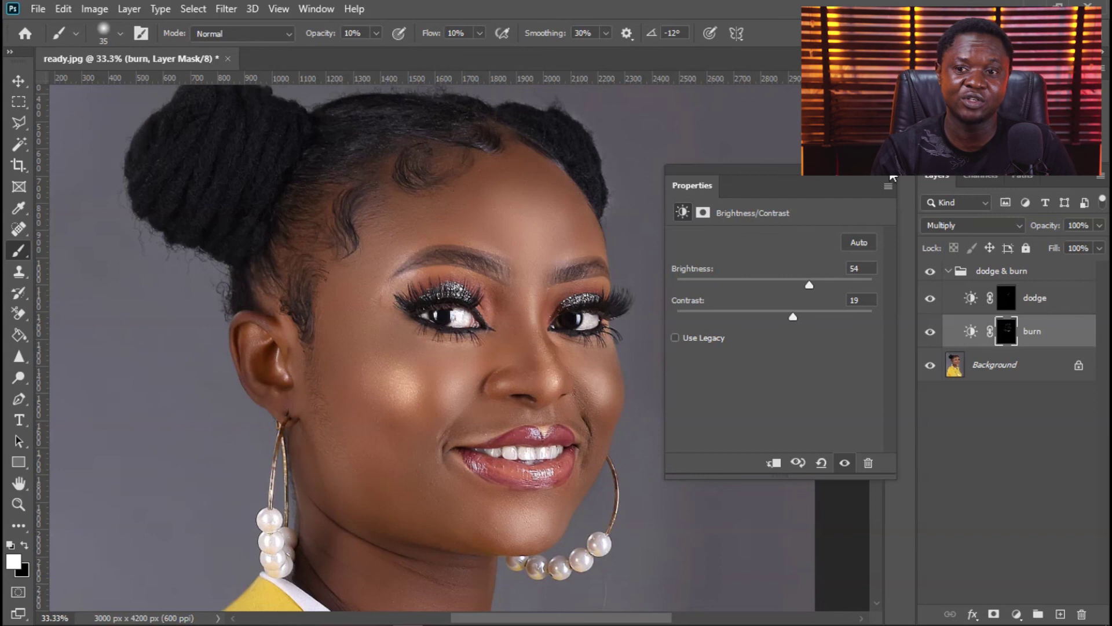
click(892, 177)
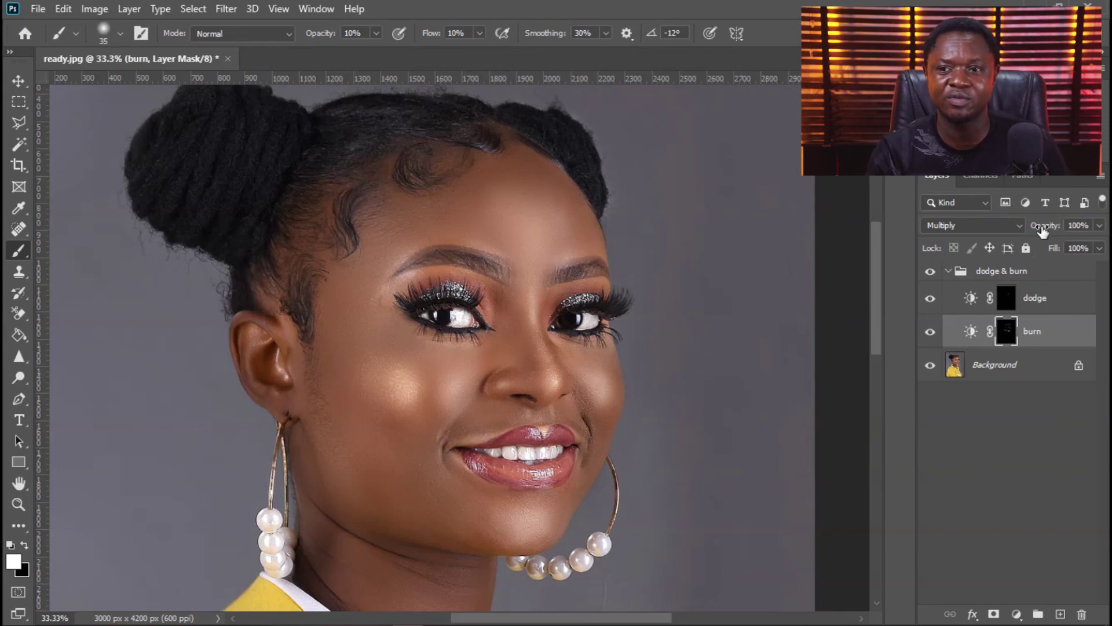
mouse_move(1043, 231)
mouse_down()
mouse_move(1004, 227)
mouse_move(1023, 230)
mouse_up()
- Examine the dodge and burn result on the face up close and across the whole portrait
key(ctrl+minus)
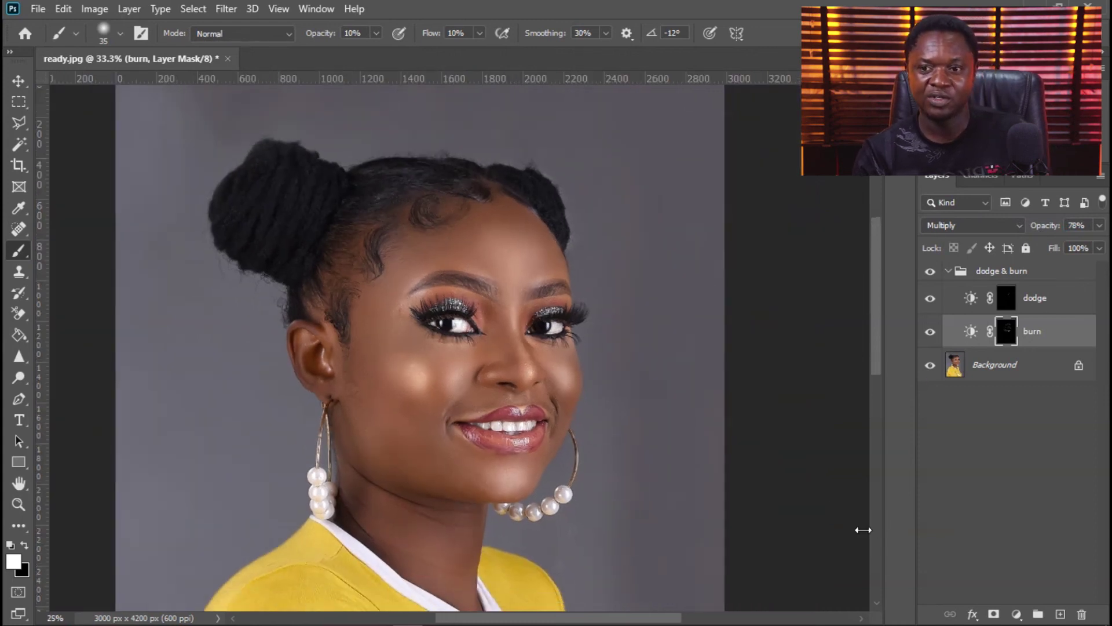
key(ctrl+minus)
key(ctrl+minus)
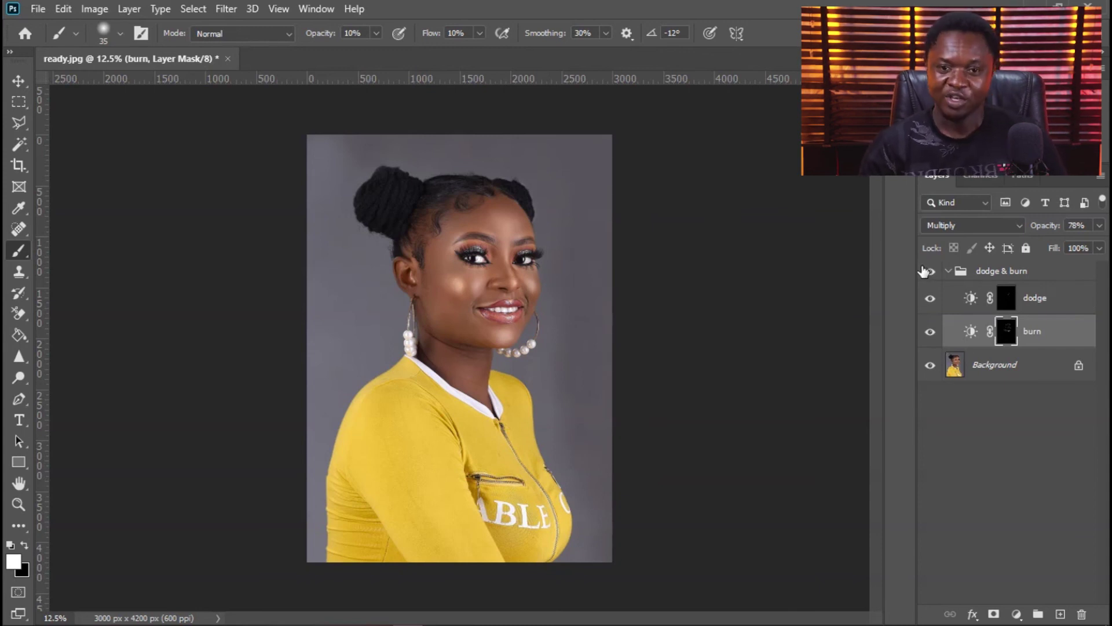
key(ctrl+plus)
key(ctrl+plus)
key(ctrl+plus)
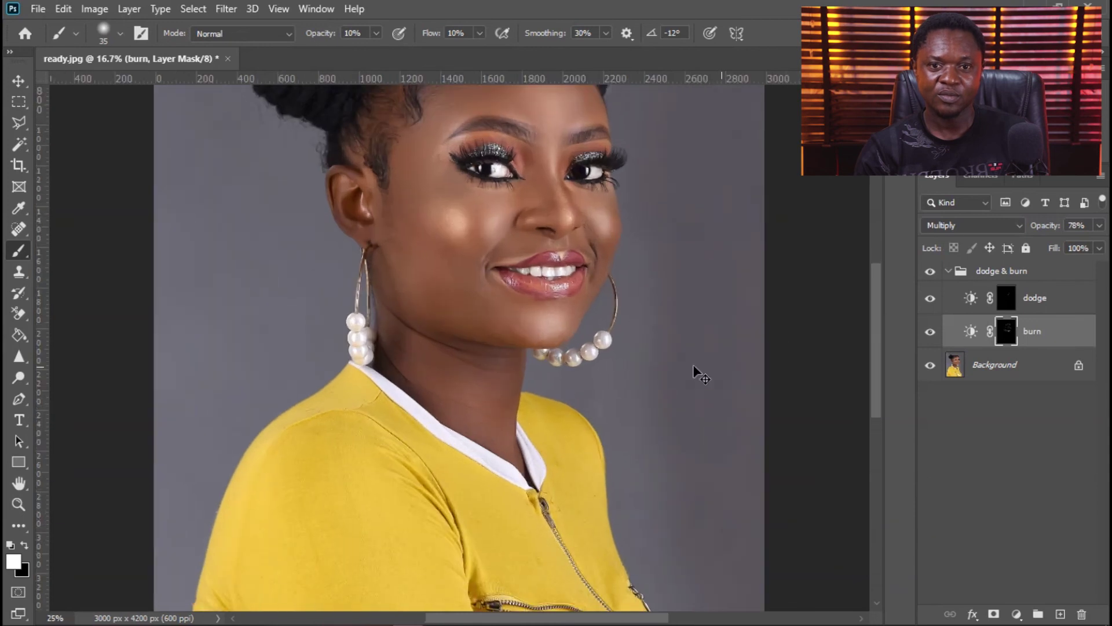
drag(638, 227, 600, 476)
drag(613, 539, 625, 466)
key(ctrl+plus)
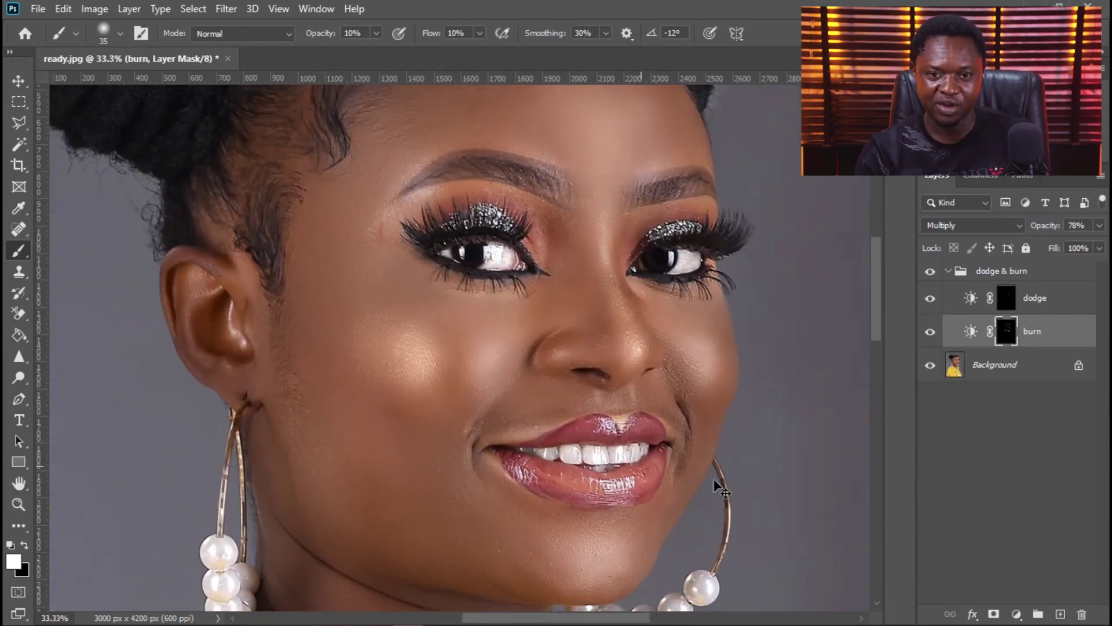
key(ctrl+minus)
key(ctrl+minus)
key(ctrl+minus)
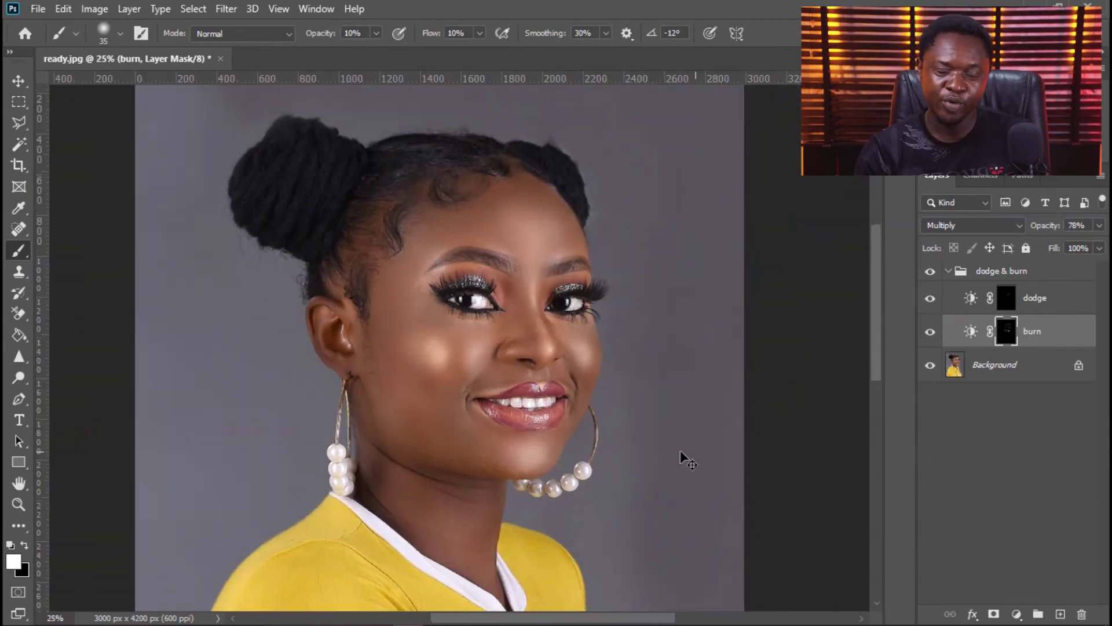
key(ctrl+minus)
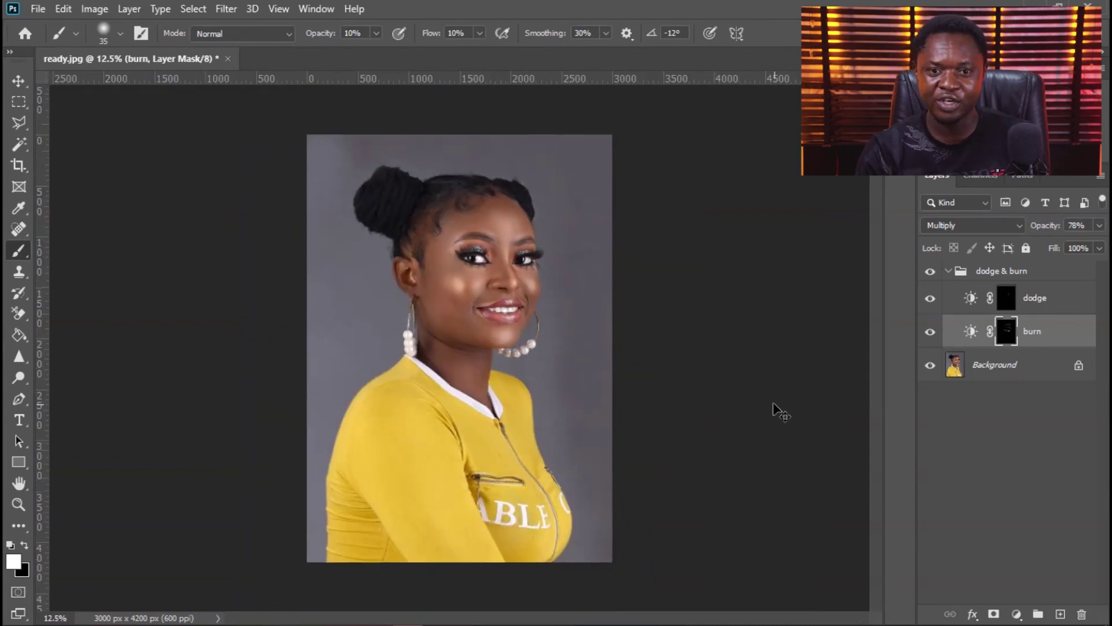